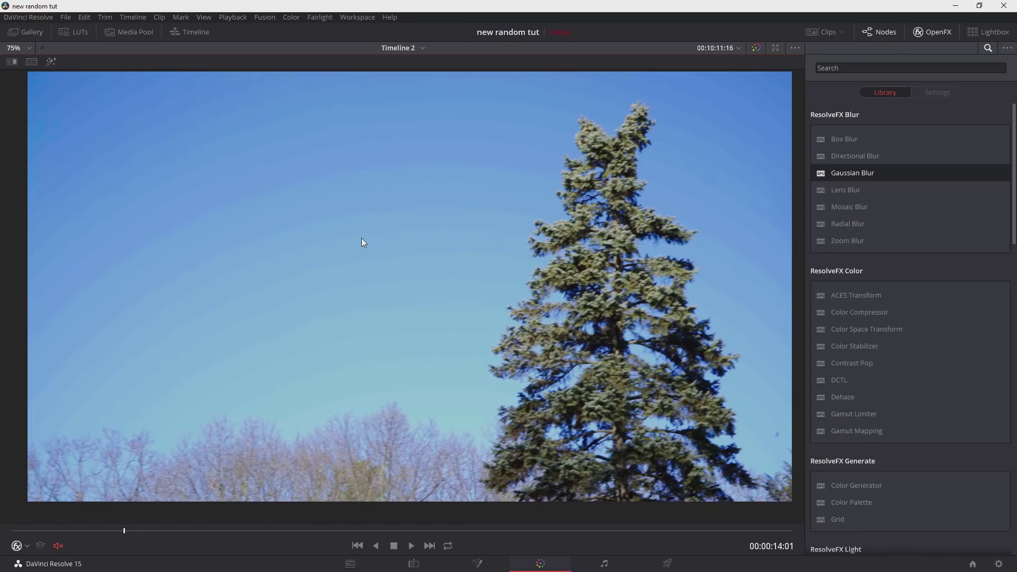
# - Exit full-size viewing and add serial node 02 after node 01 on the tree clip
pyautogui.hotkey('alt', 'f')
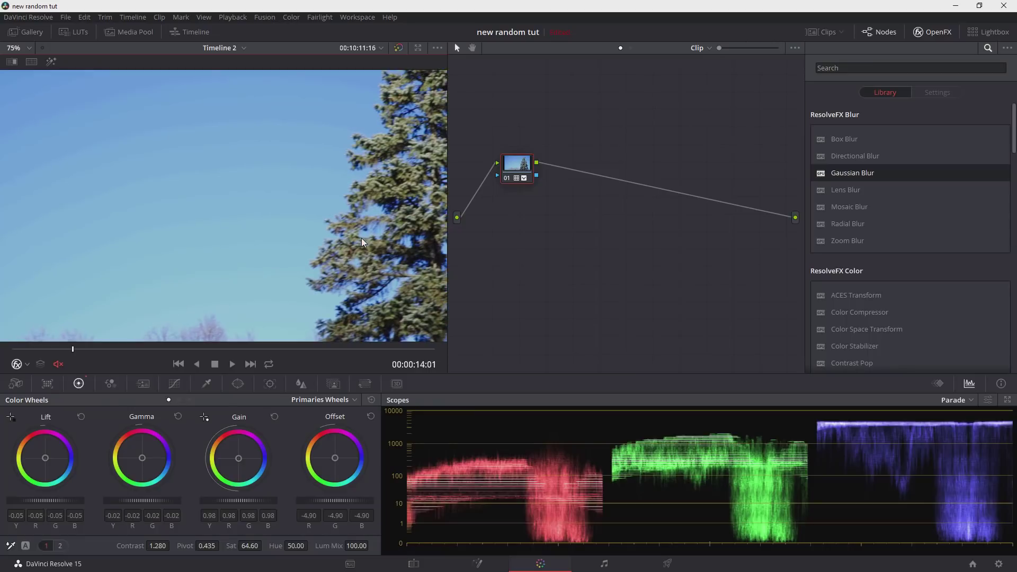
pyautogui.scroll(-5, 319, 215)
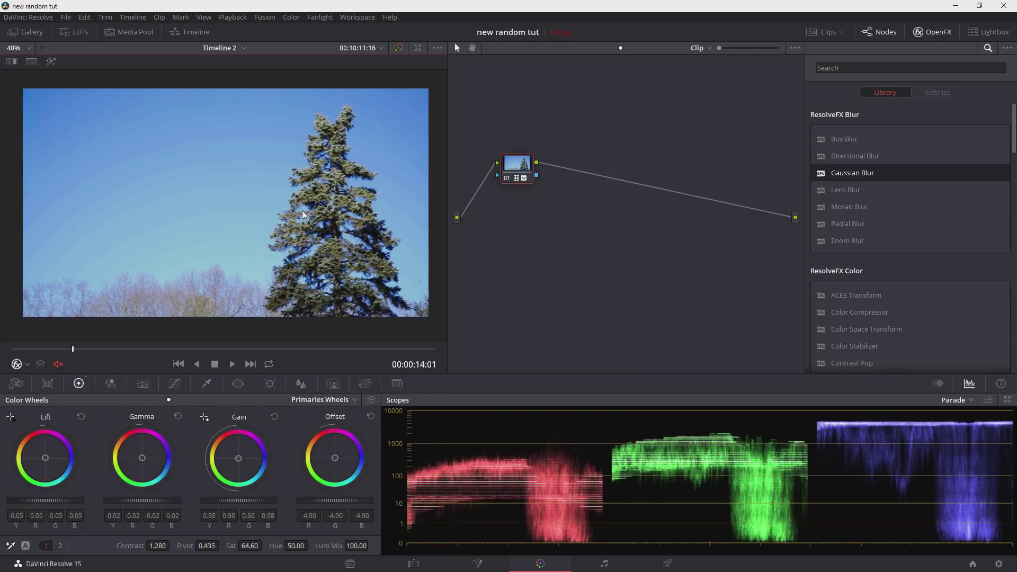
pyautogui.rightClick(522, 166)
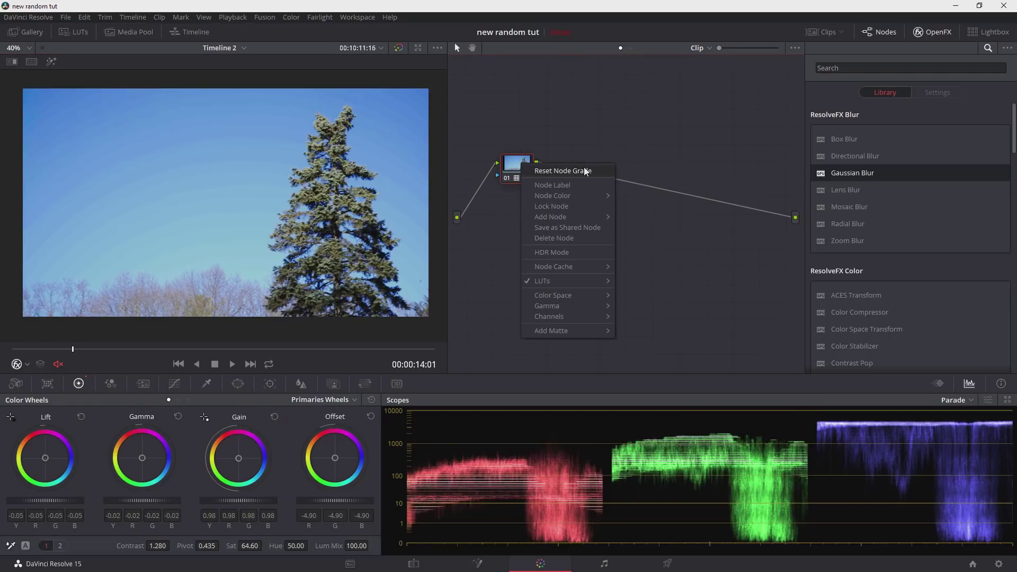
pyautogui.moveTo(576, 216)
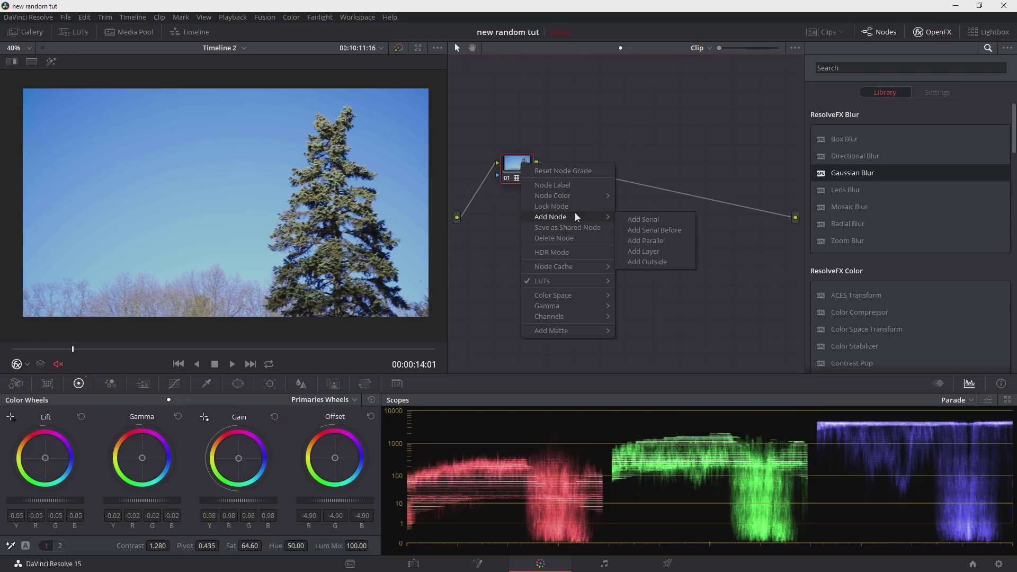
pyautogui.click(635, 219)
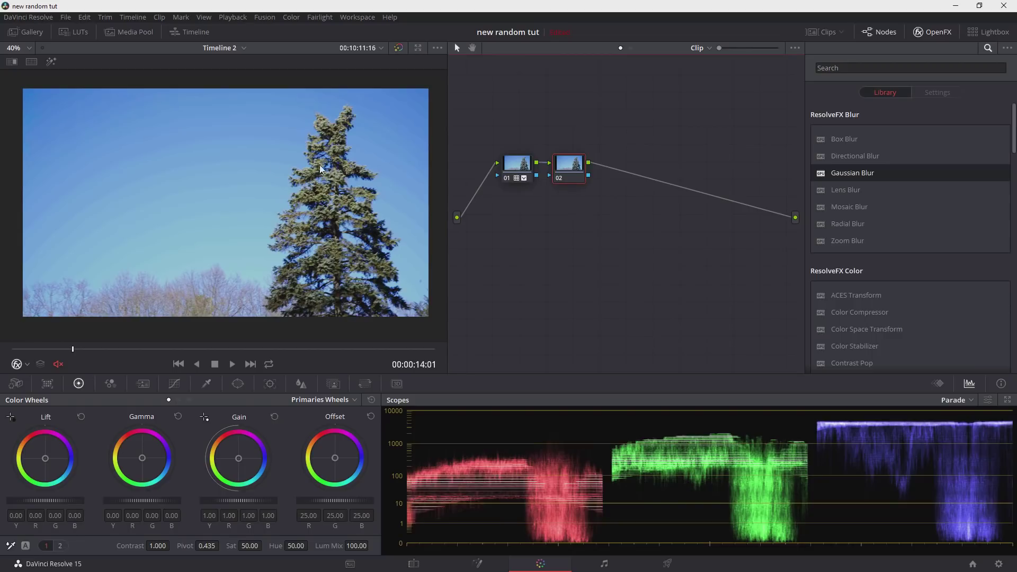
# - Switch node 02's qualifier to 3D mode and sample the blue sky with three strokes
pyautogui.click(207, 383)
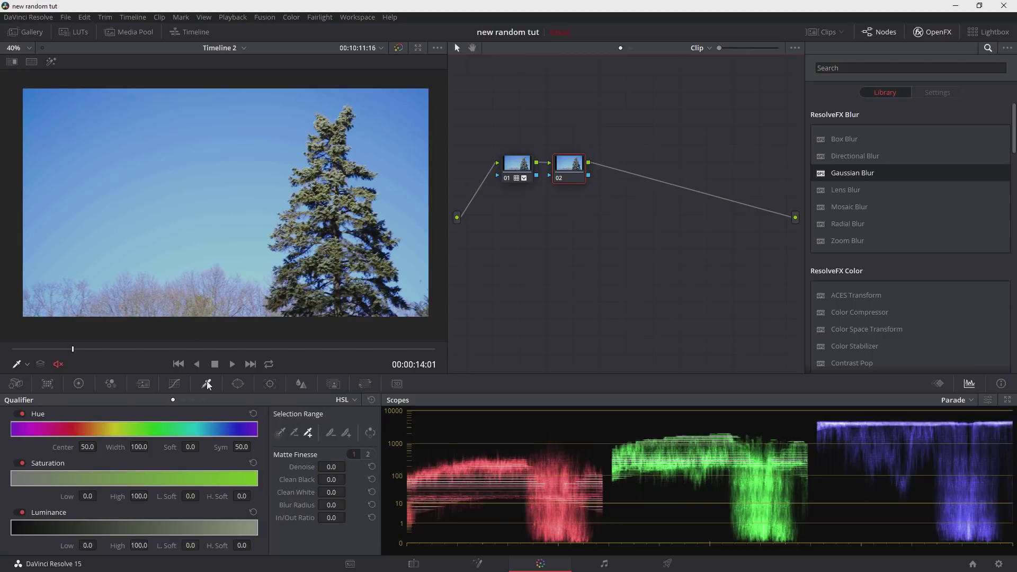
pyautogui.click(345, 401)
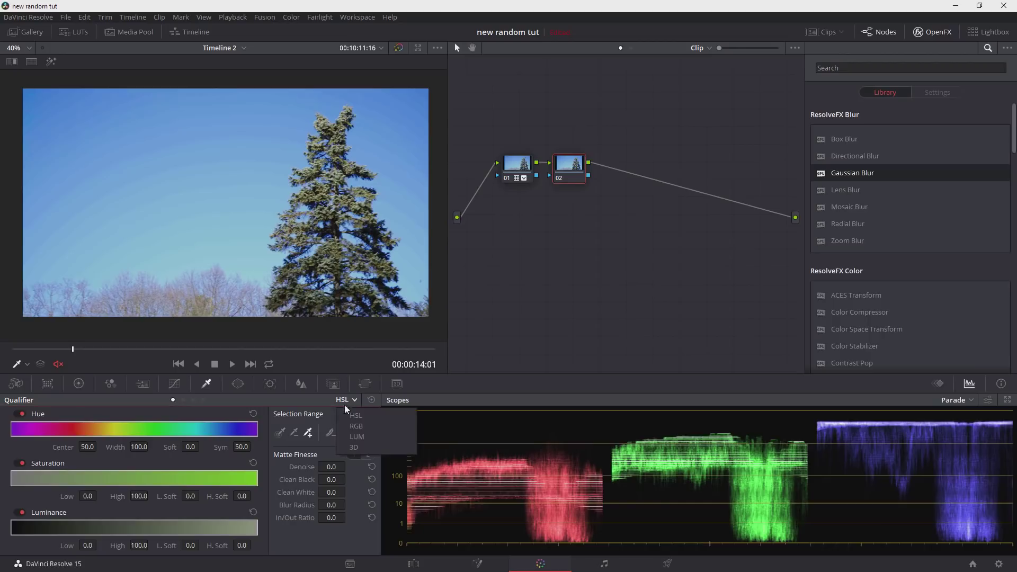
pyautogui.click(354, 450)
pyautogui.click(297, 434)
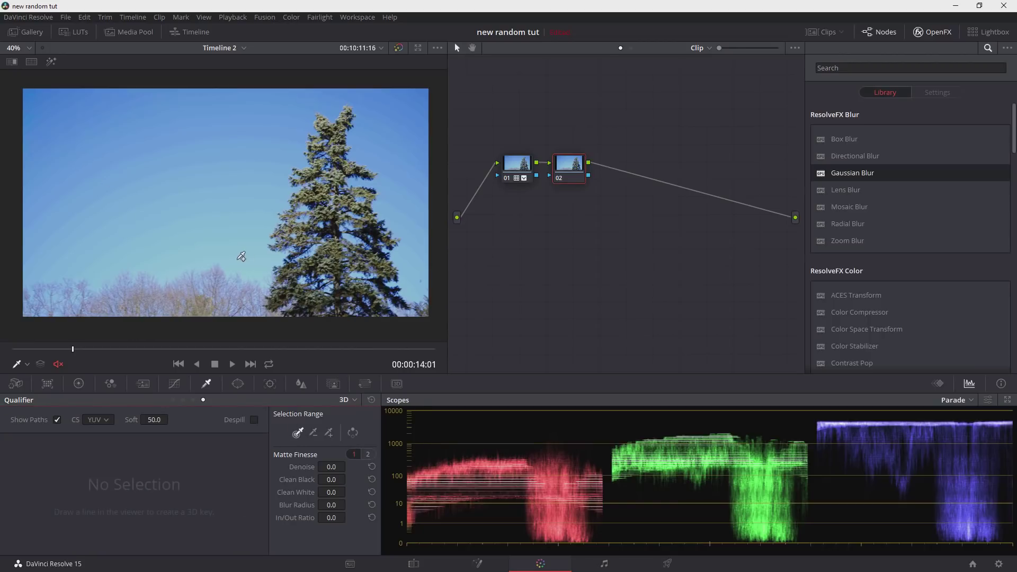
pyautogui.moveTo(254, 264)
pyautogui.mouseDown()
pyautogui.moveTo(256, 228)
pyautogui.moveTo(148, 245)
pyautogui.moveTo(61, 244)
pyautogui.moveTo(47, 208)
pyautogui.mouseUp()
pyautogui.moveTo(46, 155)
pyautogui.mouseDown()
pyautogui.moveTo(68, 150)
pyautogui.moveTo(81, 224)
pyautogui.moveTo(108, 199)
pyautogui.moveTo(109, 129)
pyautogui.moveTo(157, 207)
pyautogui.mouseUp()
pyautogui.moveTo(186, 142)
pyautogui.mouseDown()
pyautogui.moveTo(233, 148)
pyautogui.moveTo(243, 179)
pyautogui.moveTo(287, 101)
pyautogui.moveTo(393, 107)
pyautogui.moveTo(368, 148)
pyautogui.moveTo(399, 164)
pyautogui.moveTo(395, 212)
pyautogui.moveTo(419, 263)
pyautogui.mouseUp()
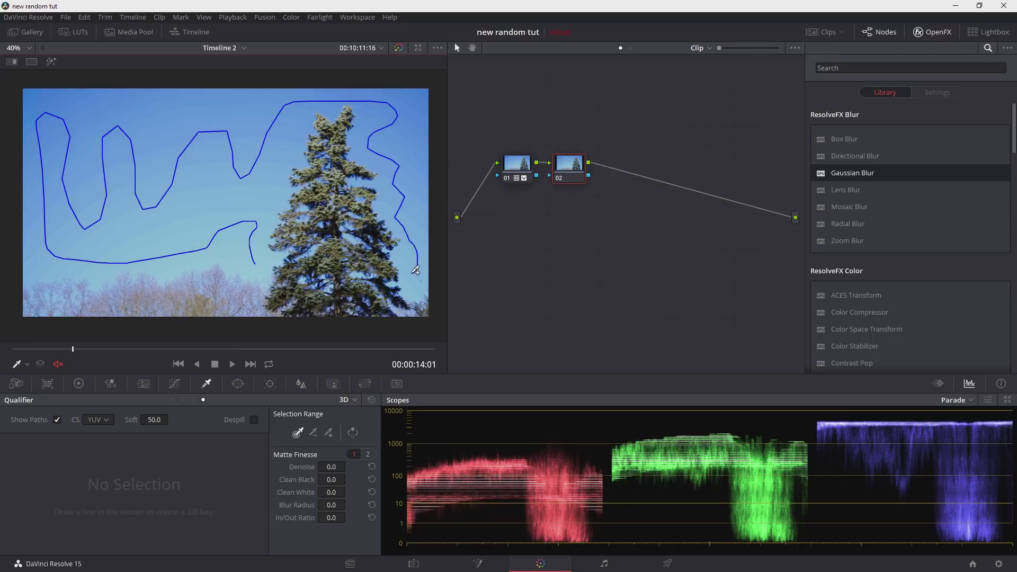
# - Show the keyed sky as a black-and-white matte and raise Clean White to 2.5
pyautogui.click(50, 62)
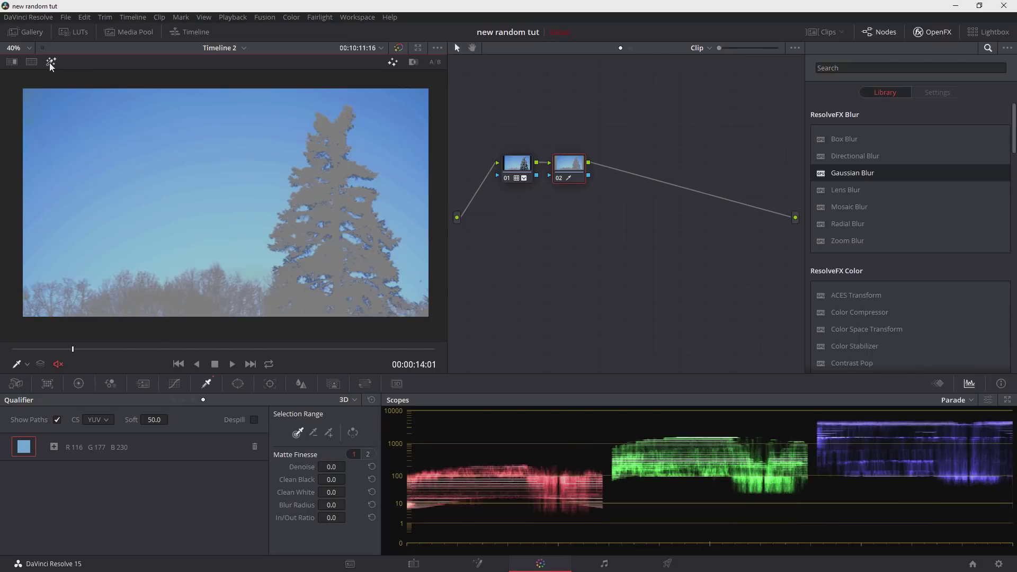
pyautogui.click(416, 62)
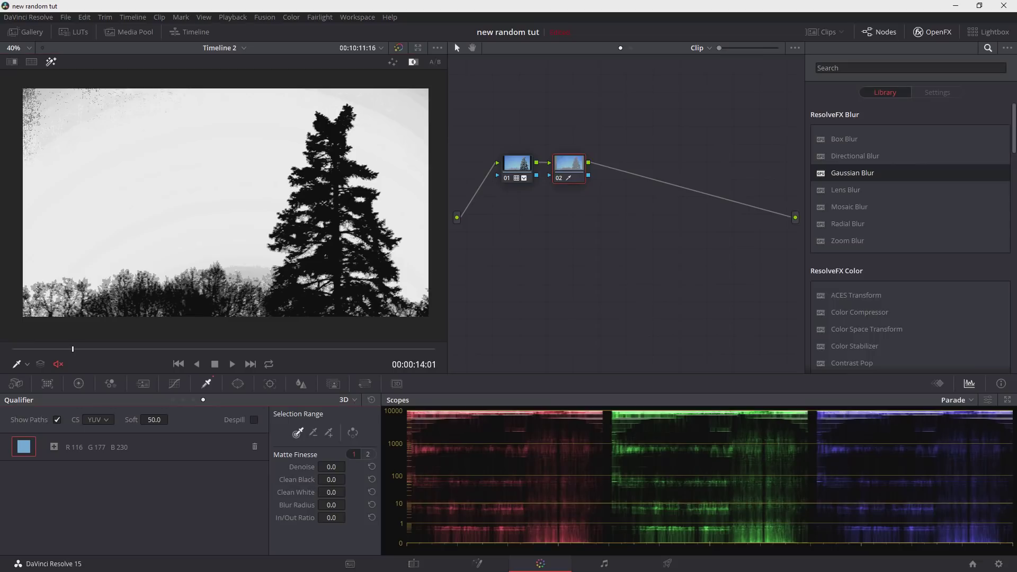
pyautogui.moveTo(331, 492); pyautogui.dragTo(344, 492)
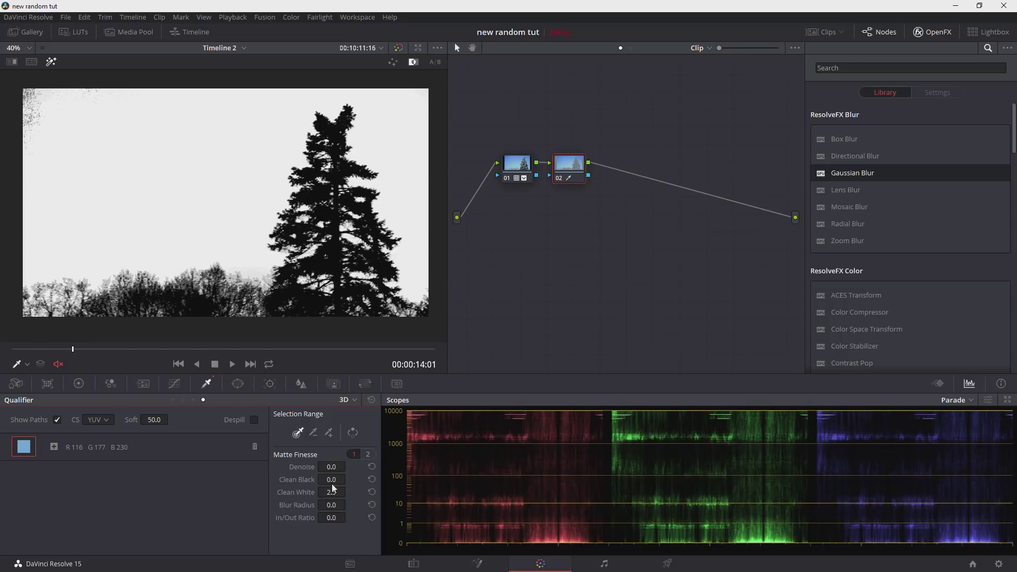
# - Add the noisy top-left sky to the 3D key and raise Clean Black to 2.1
pyautogui.click(328, 433)
pyautogui.click(31, 117)
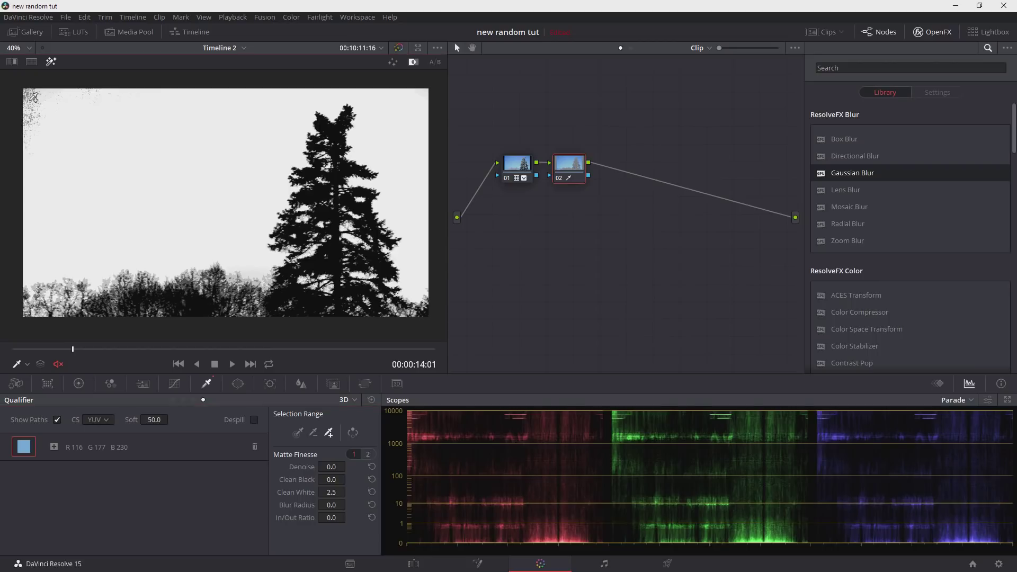
pyautogui.click(121, 173)
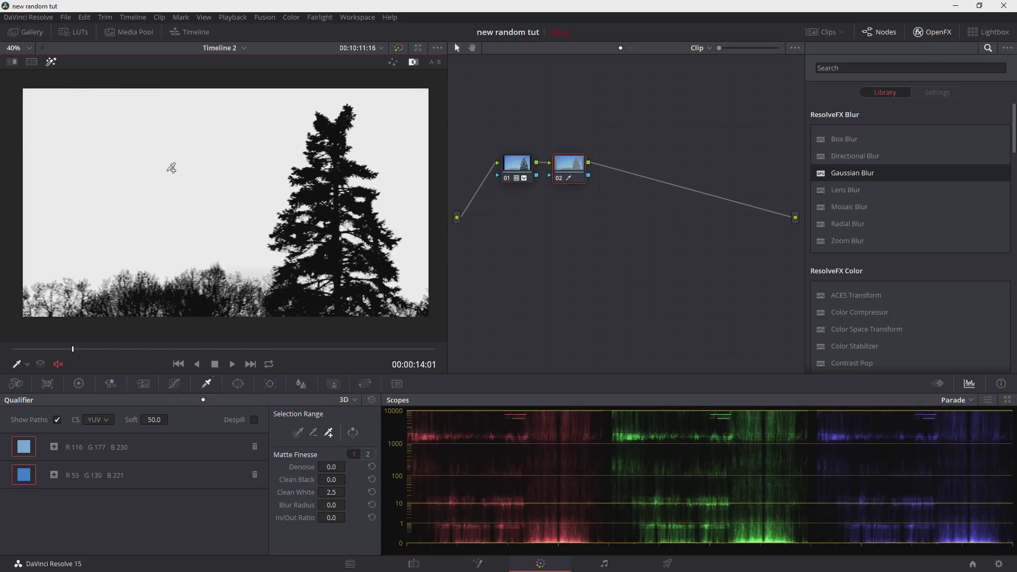
pyautogui.moveTo(331, 479); pyautogui.dragTo(348, 479)
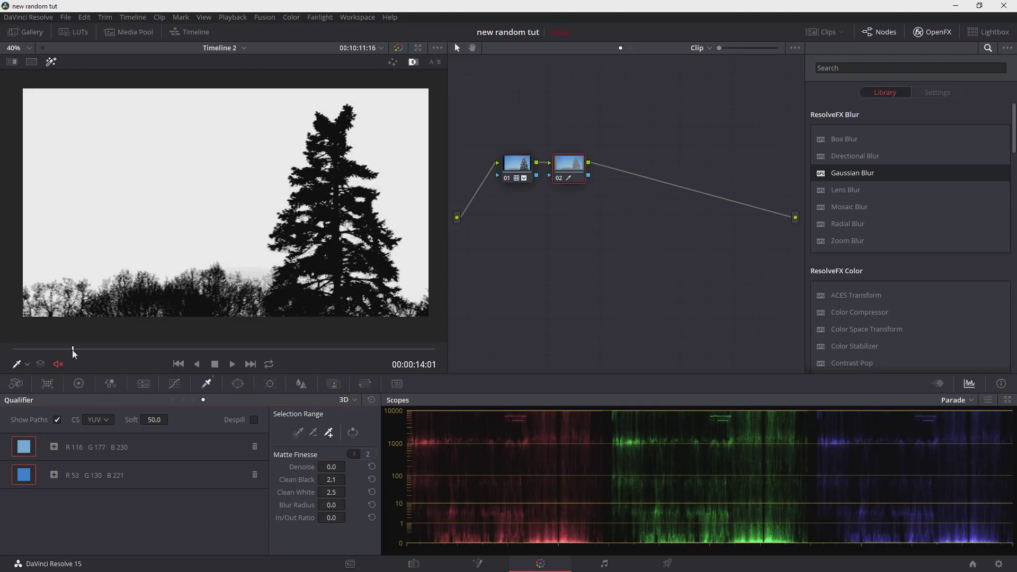
# - Scrub through the clip to check the sky matte, then zoom to 72% on the lower-left treeline
pyautogui.moveTo(55, 349); pyautogui.dragTo(26, 349)
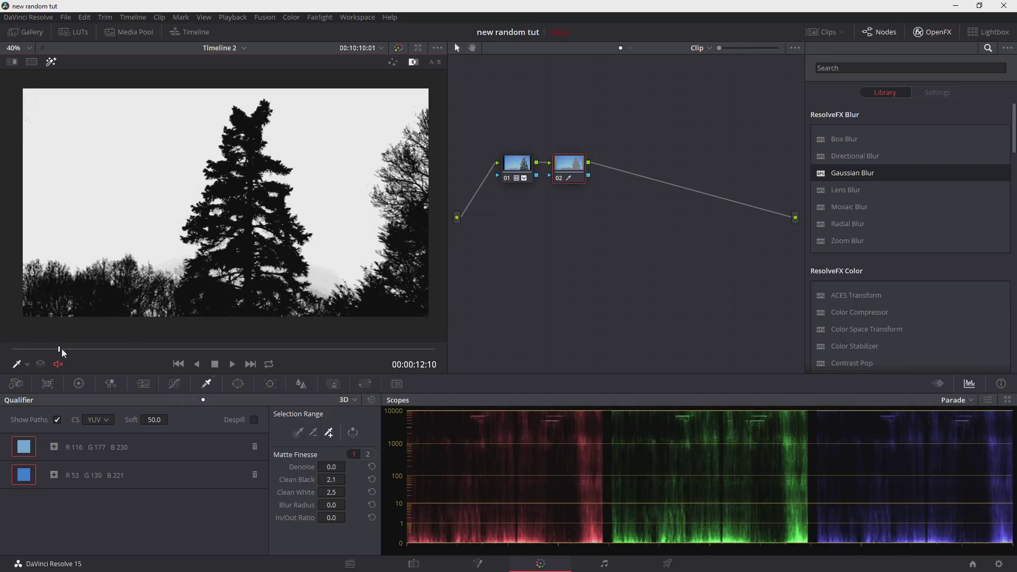
pyautogui.press('Right')
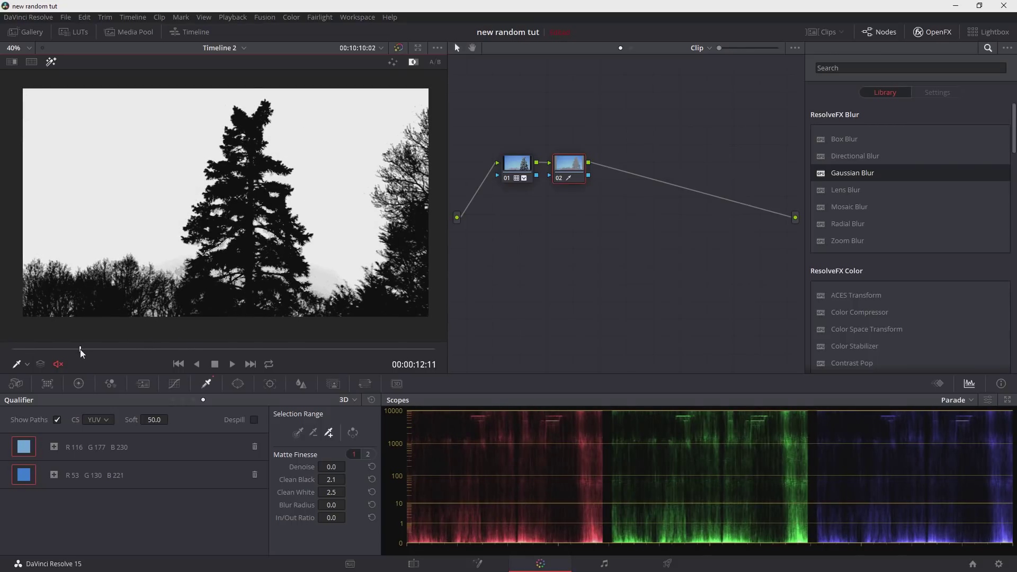
pyautogui.click(81, 350)
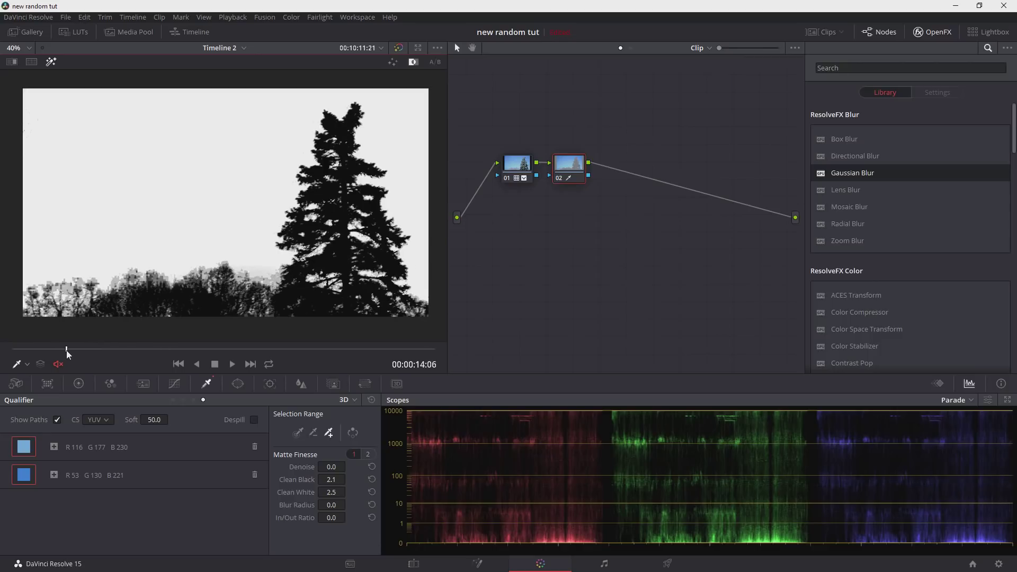
pyautogui.click(65, 350)
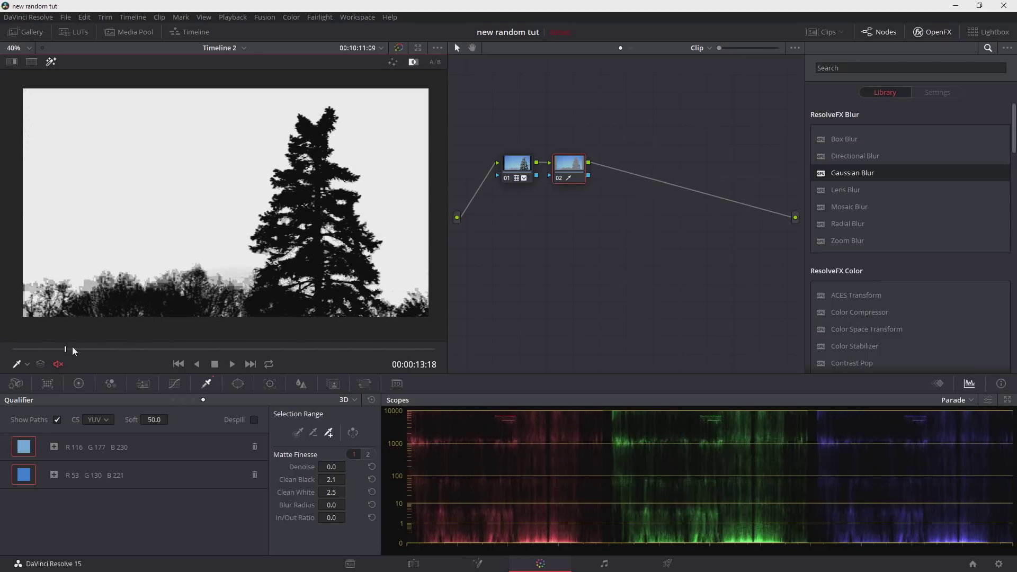
pyautogui.scroll(5, 103, 315)
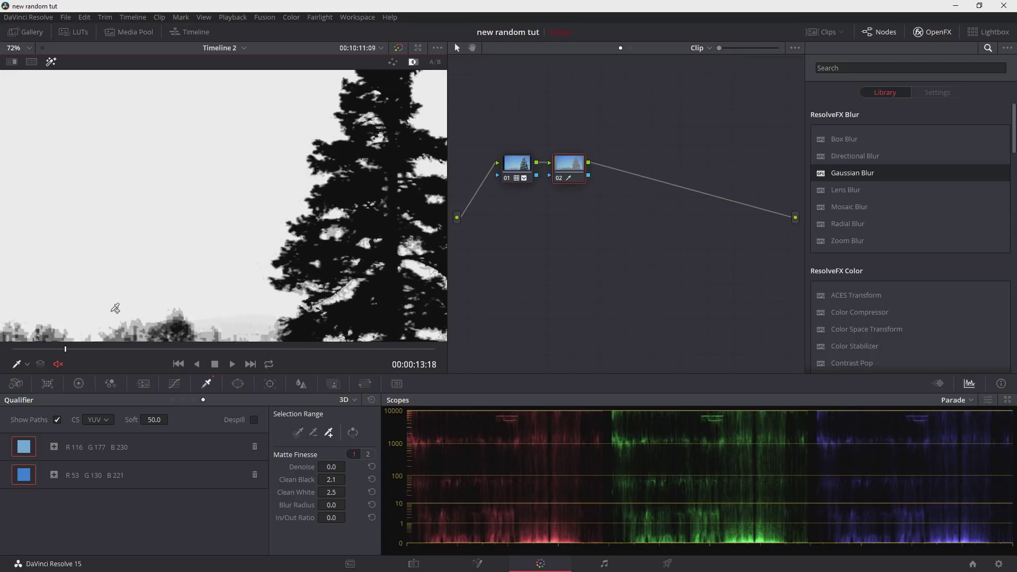
pyautogui.moveTo(107, 313); pyautogui.dragTo(115, 262)
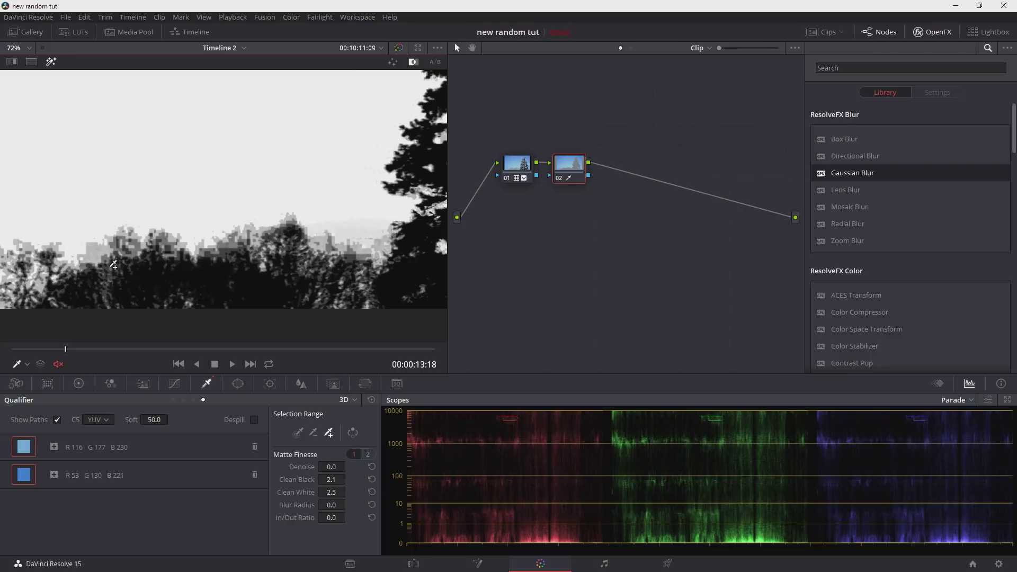
# - Set matte finesse Black Clip to 21.2 and White Clip to 79.2 to clear the treeline patches
pyautogui.click(368, 455)
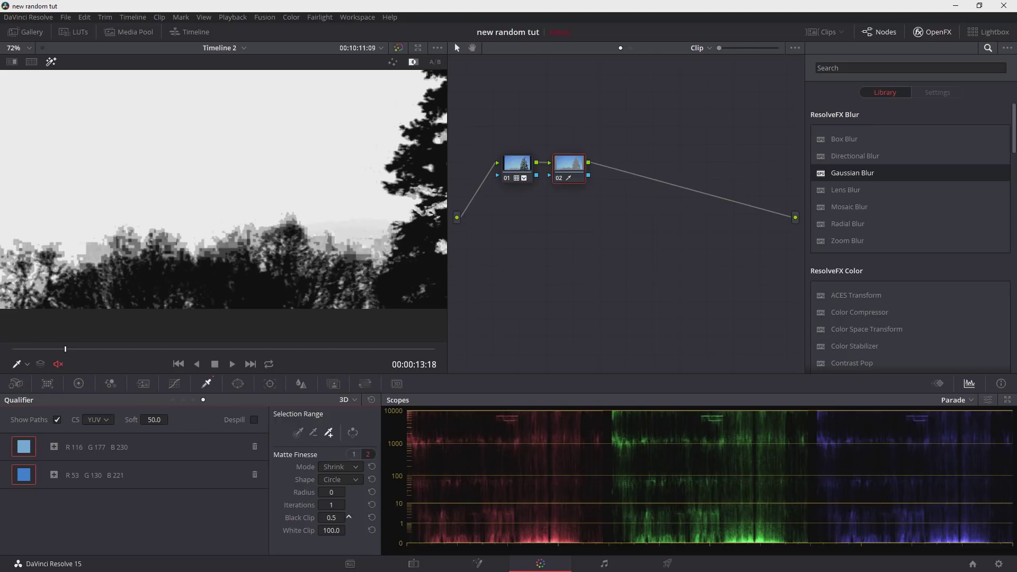
pyautogui.moveTo(349, 517); pyautogui.dragTo(349, 518)
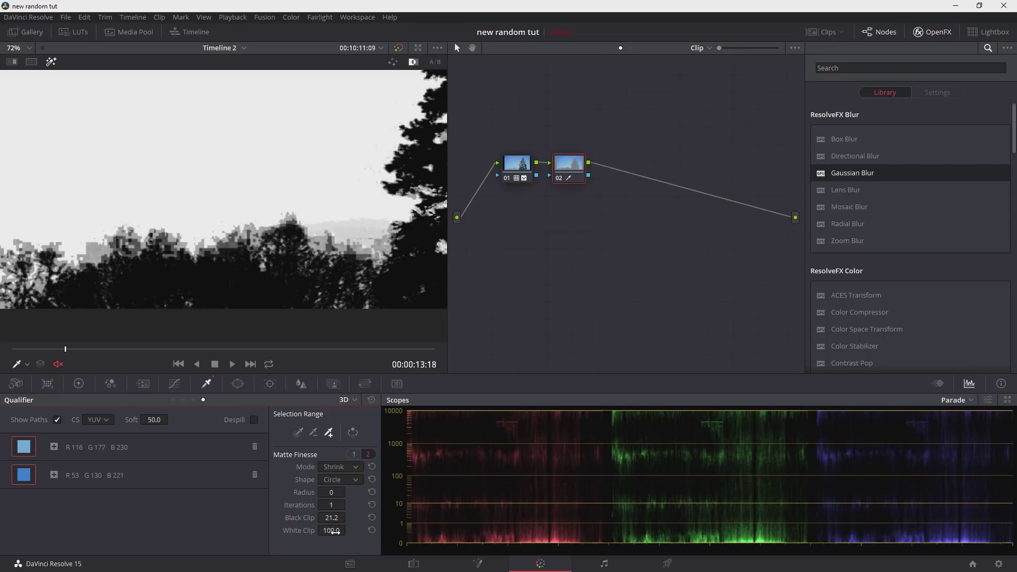
pyautogui.moveTo(334, 532); pyautogui.dragTo(349, 530)
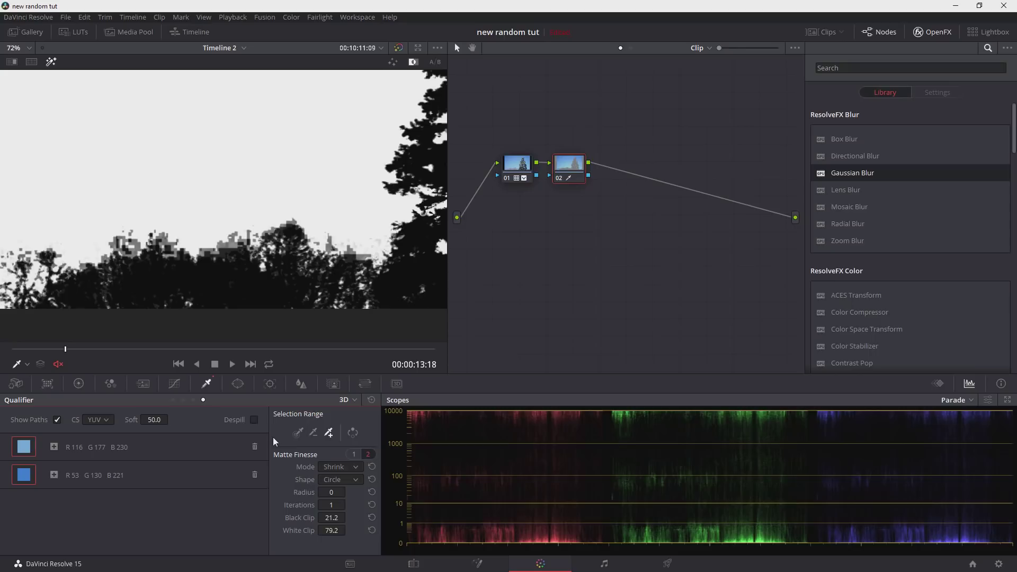
pyautogui.scroll(-4, 311, 207)
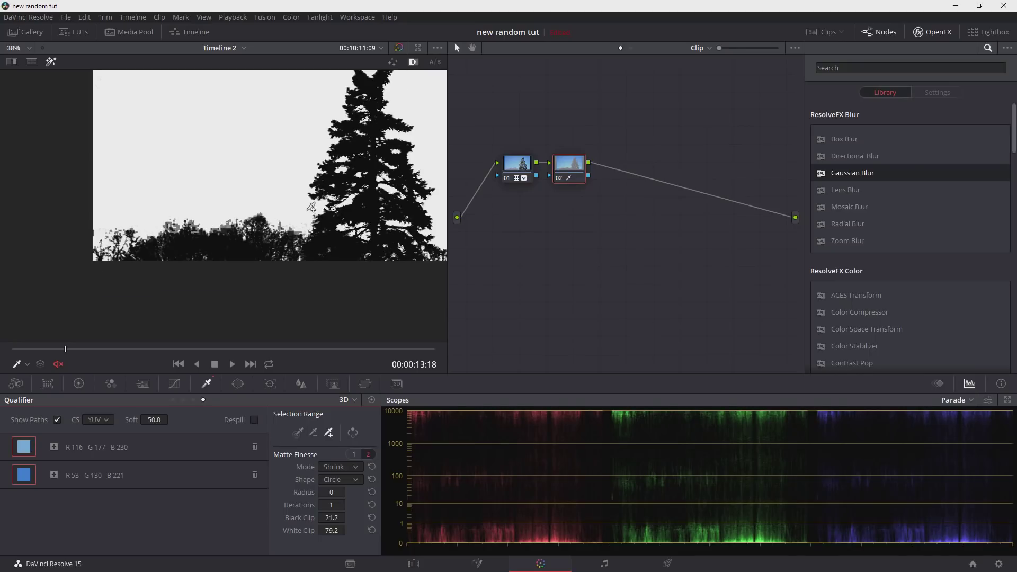
# - Fit the frame and compare the sky matte with the colour image, ending on normal colour
pyautogui.hotkey('shift', 'z')
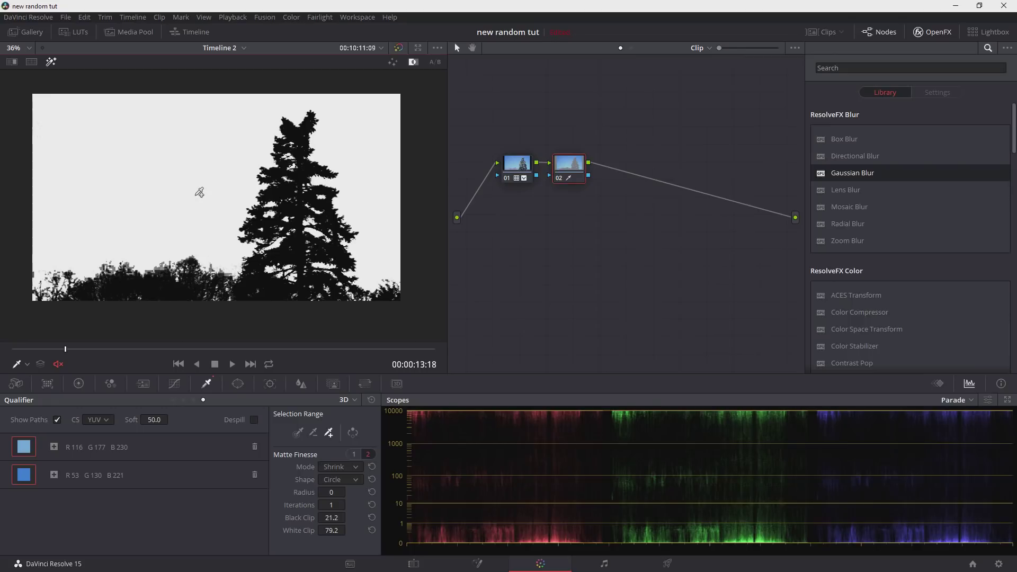
pyautogui.click(53, 61)
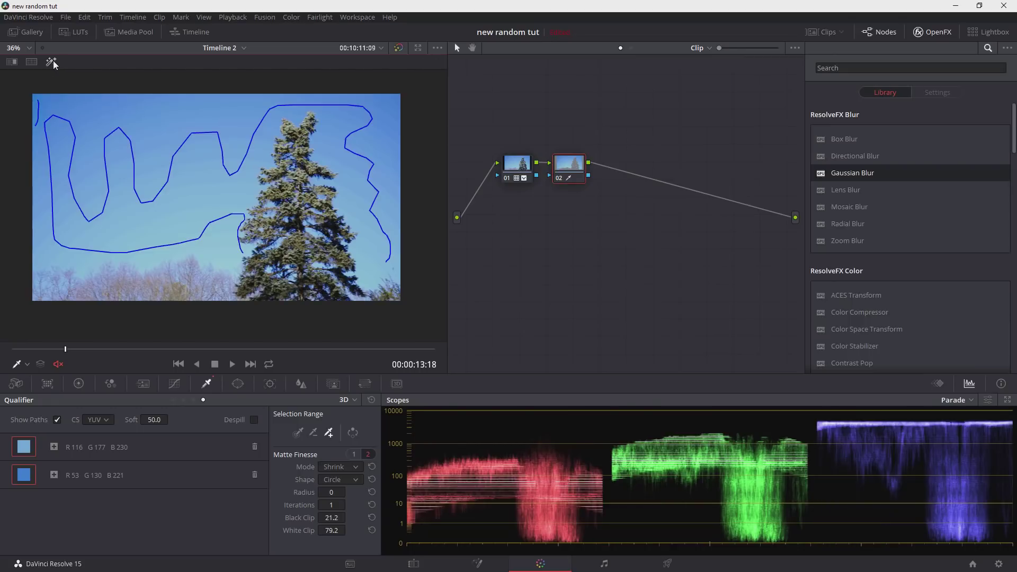
pyautogui.click(53, 61)
pyautogui.click(53, 61)
pyautogui.click(53, 61)
pyautogui.click(53, 61)
pyautogui.click(52, 61)
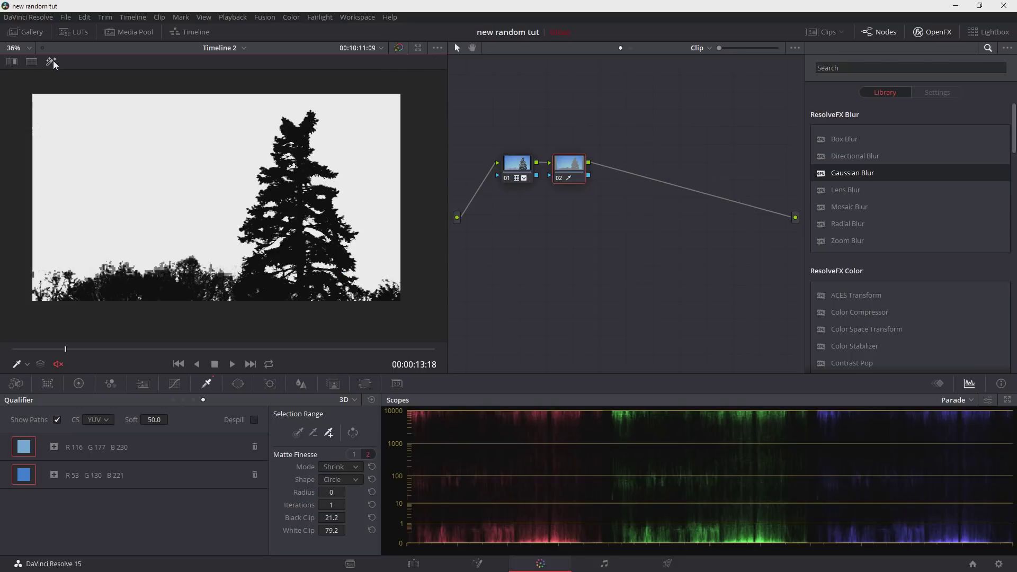
pyautogui.click(53, 62)
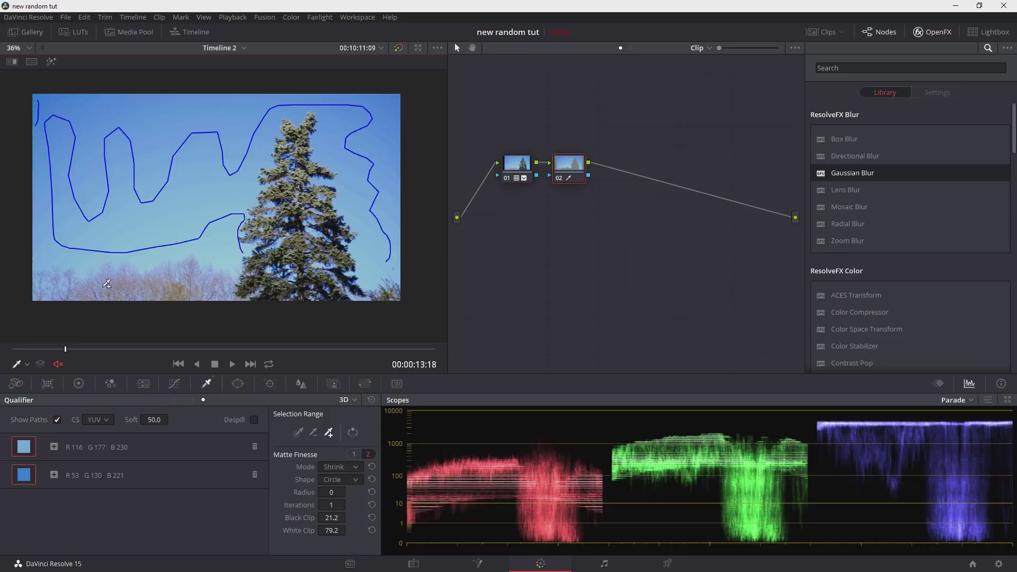
# - Turn off Show Paths to hide the qualifier strokes and move node 02 up-right
pyautogui.scroll(3, 104, 279)
pyautogui.scroll(1, 148, 295)
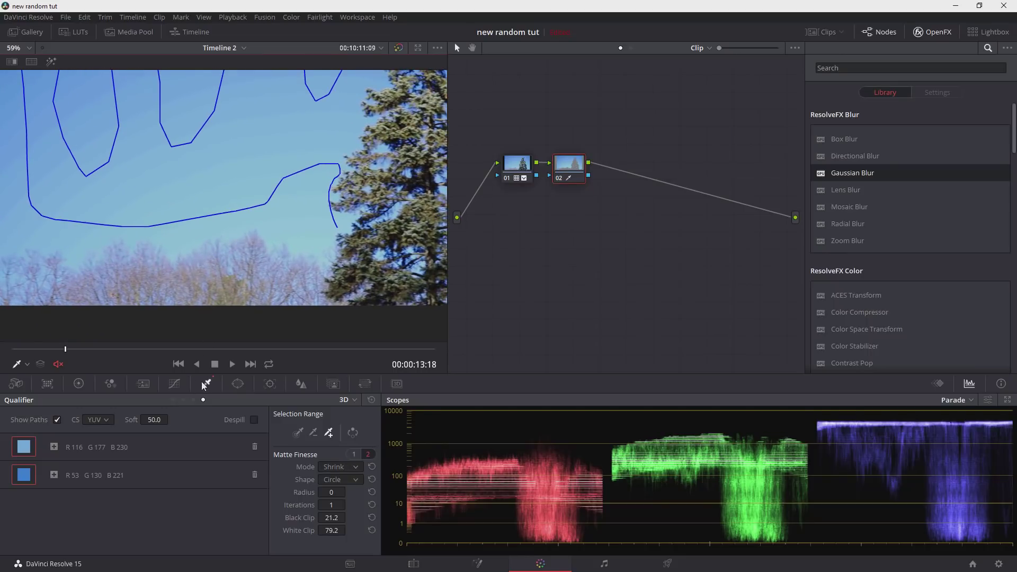
pyautogui.click(57, 419)
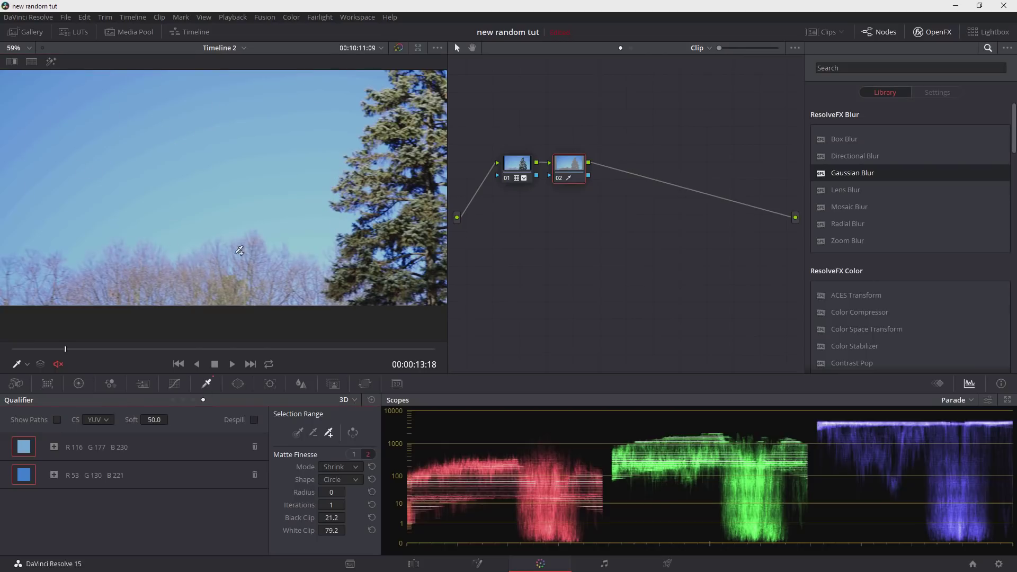
pyautogui.scroll(-5, 186, 222)
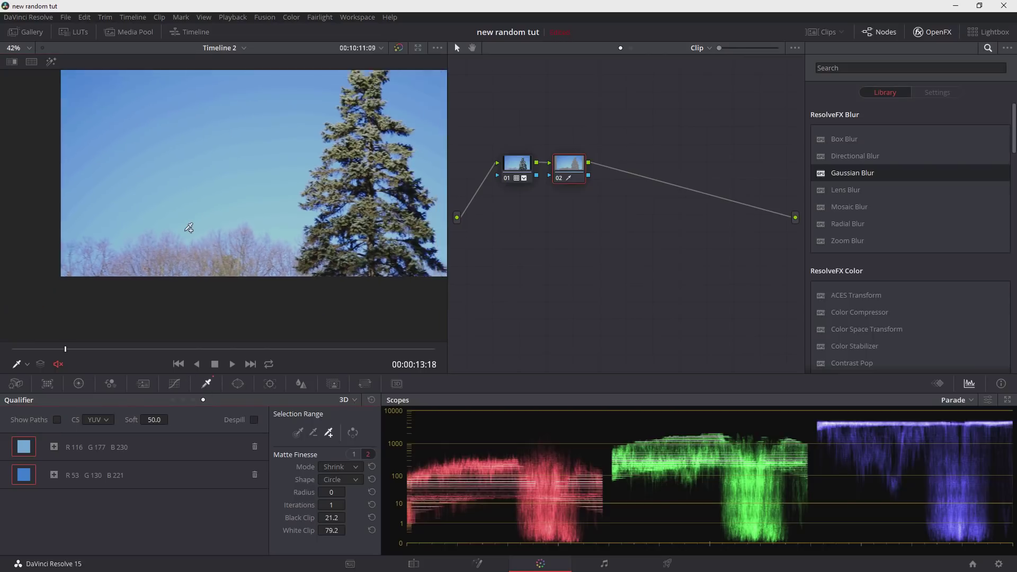
pyautogui.scroll(3, 238, 195)
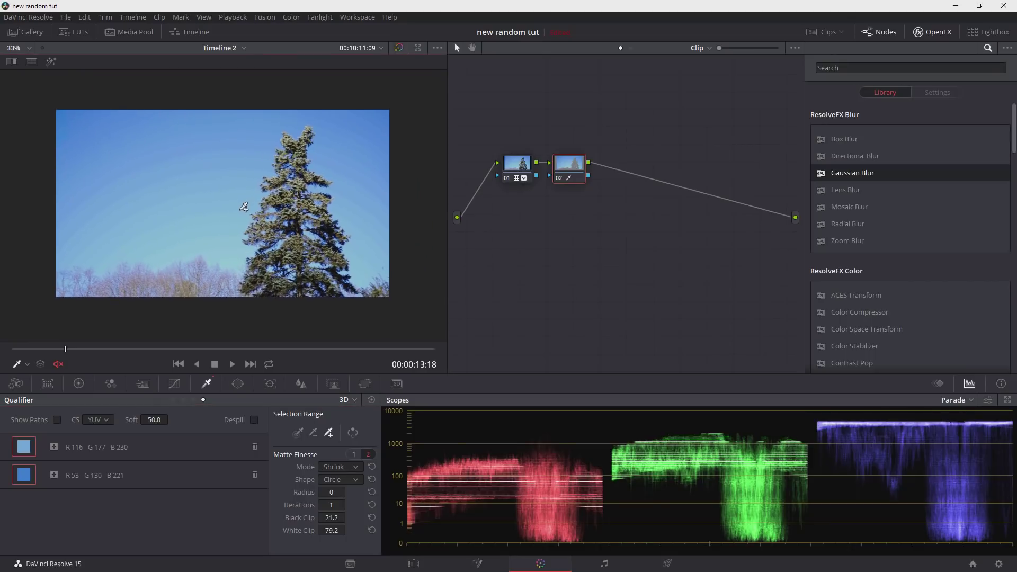
pyautogui.scroll(-1, 228, 221)
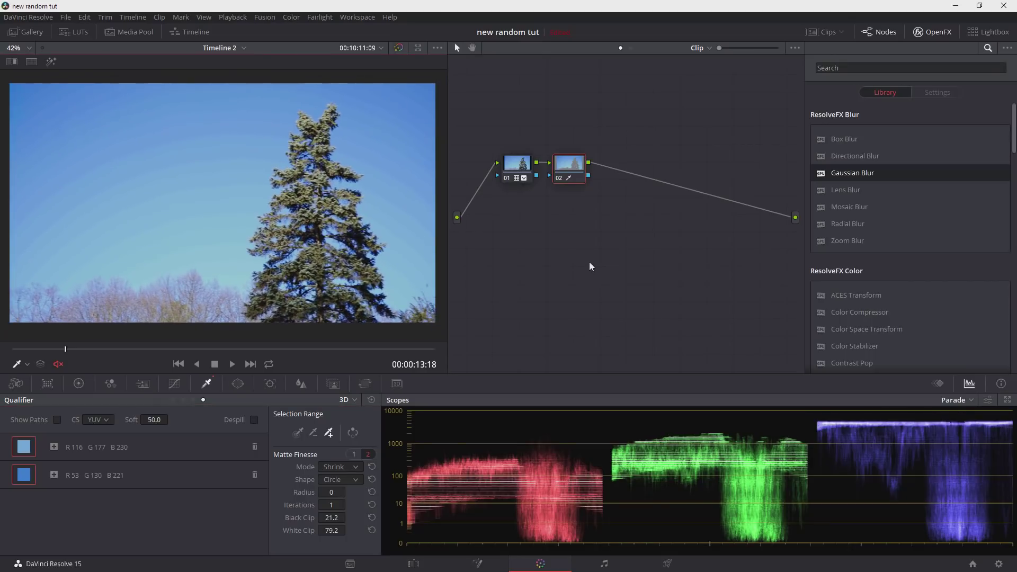
pyautogui.moveTo(570, 162); pyautogui.dragTo(584, 157)
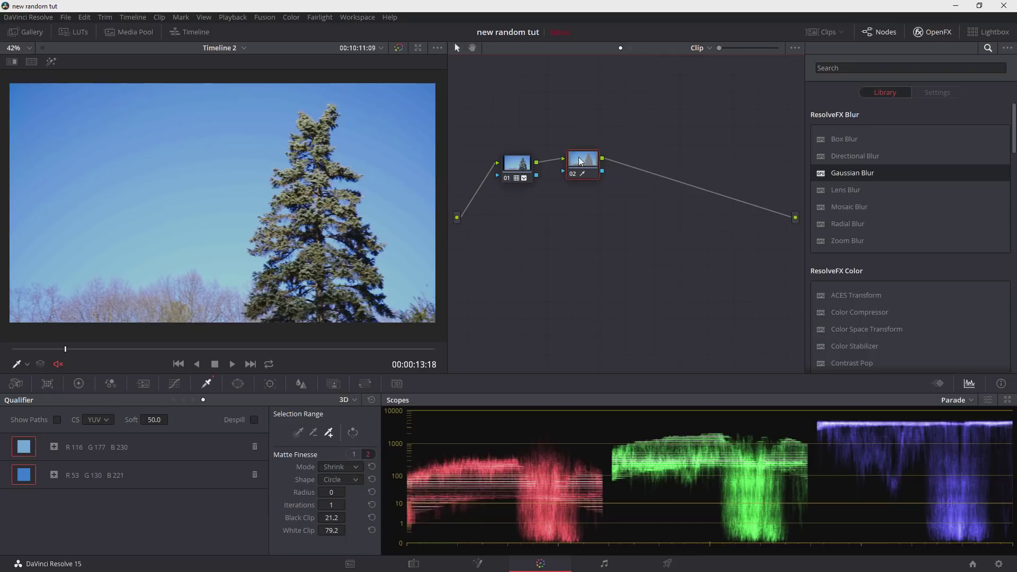
# - Drag ResolveFX Revival Deband from the OpenFX Library onto node 02
pyautogui.scroll(-3, 898, 221)
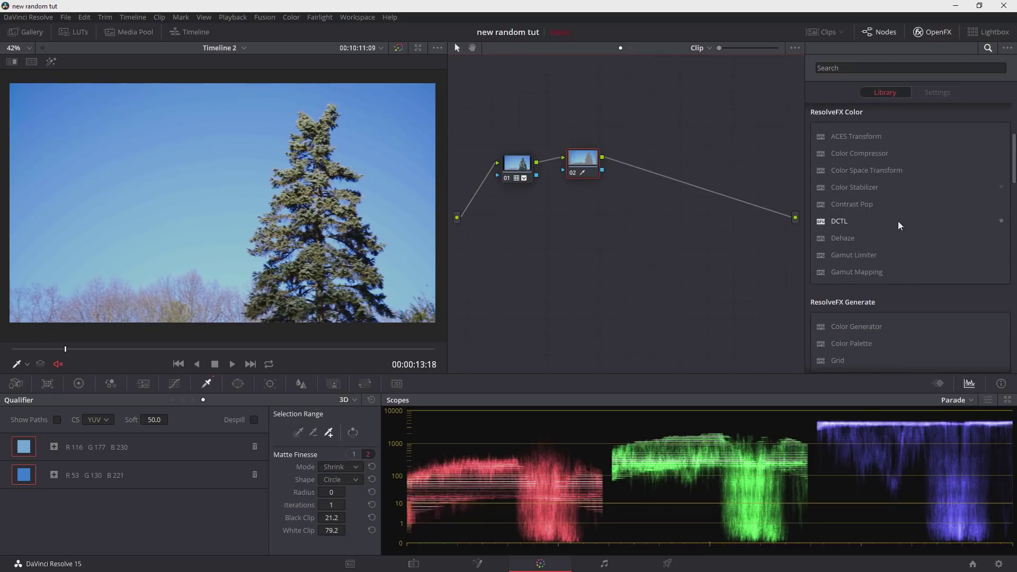
pyautogui.scroll(-3, 897, 228)
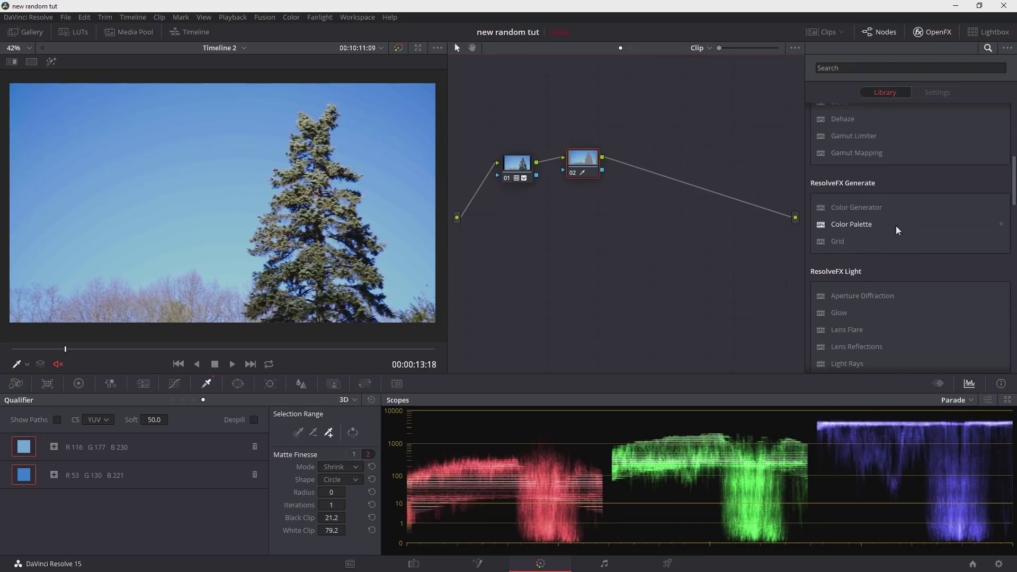
pyautogui.scroll(-5, 896, 228)
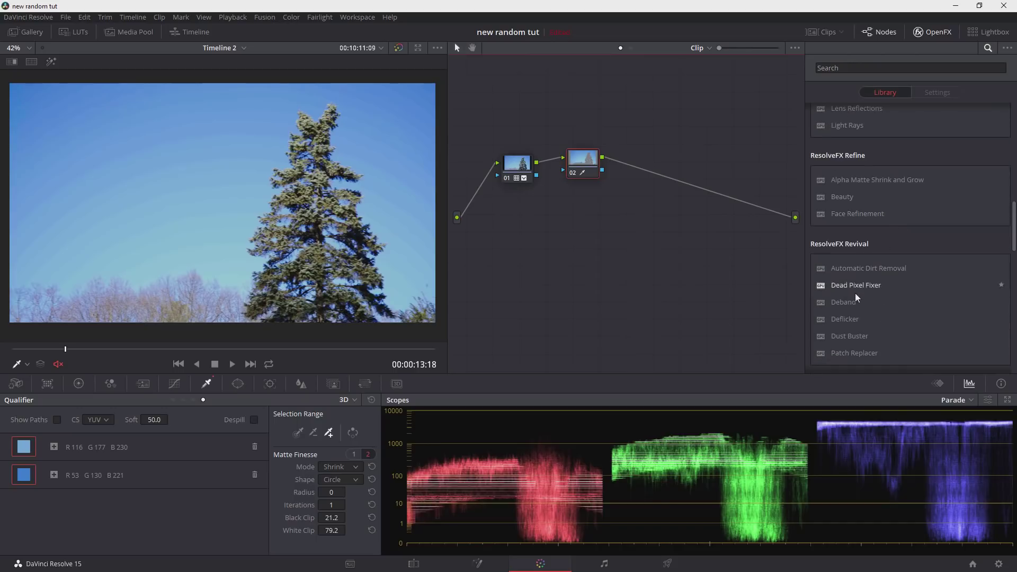
pyautogui.moveTo(847, 300); pyautogui.dragTo(588, 160)
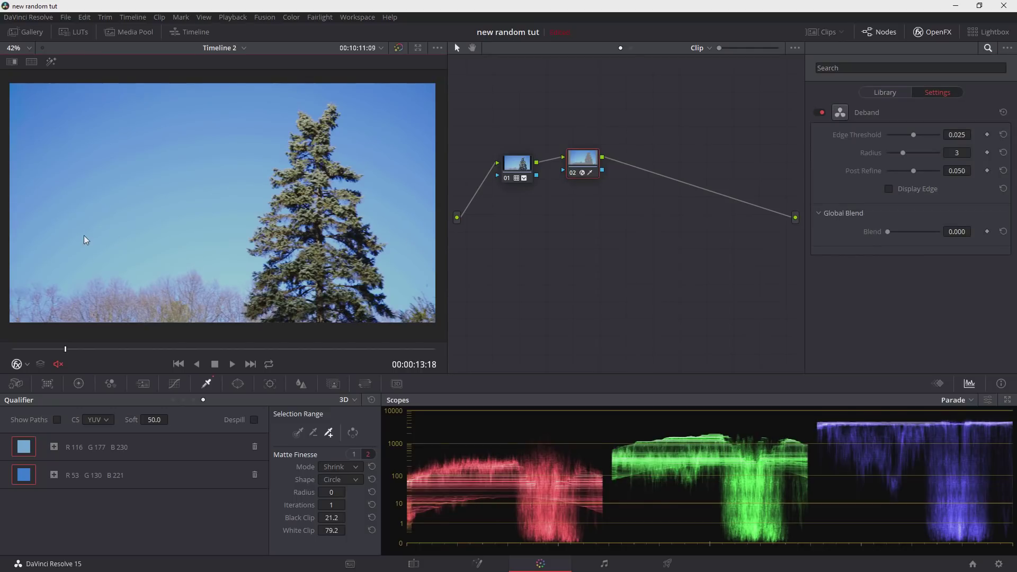
# - Toggle node 02 off and on to compare the sky, then enlarge the viewer with Alt+F
pyautogui.scroll(5, 139, 238)
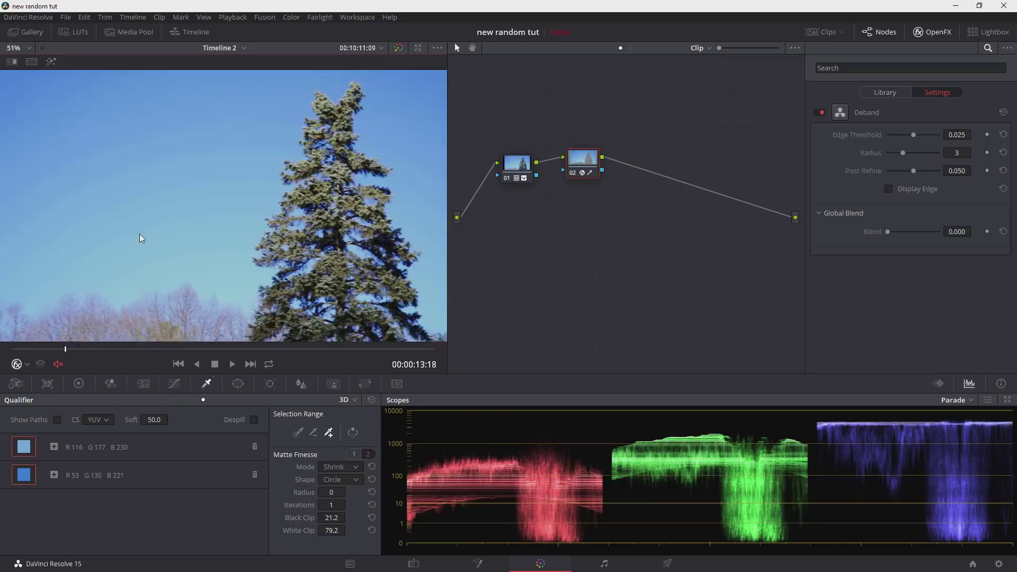
pyautogui.scroll(-3, 140, 238)
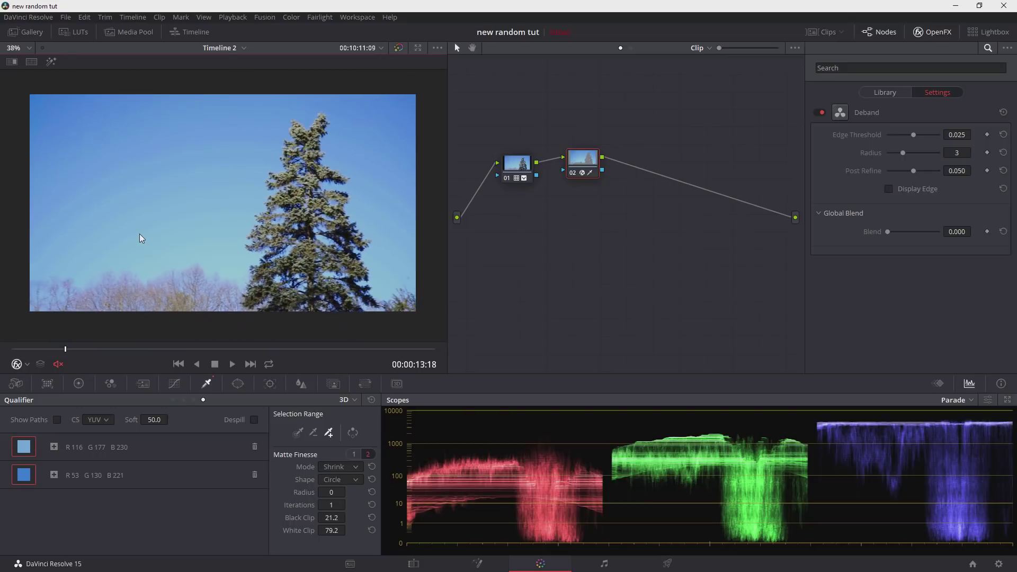
pyautogui.click(574, 173)
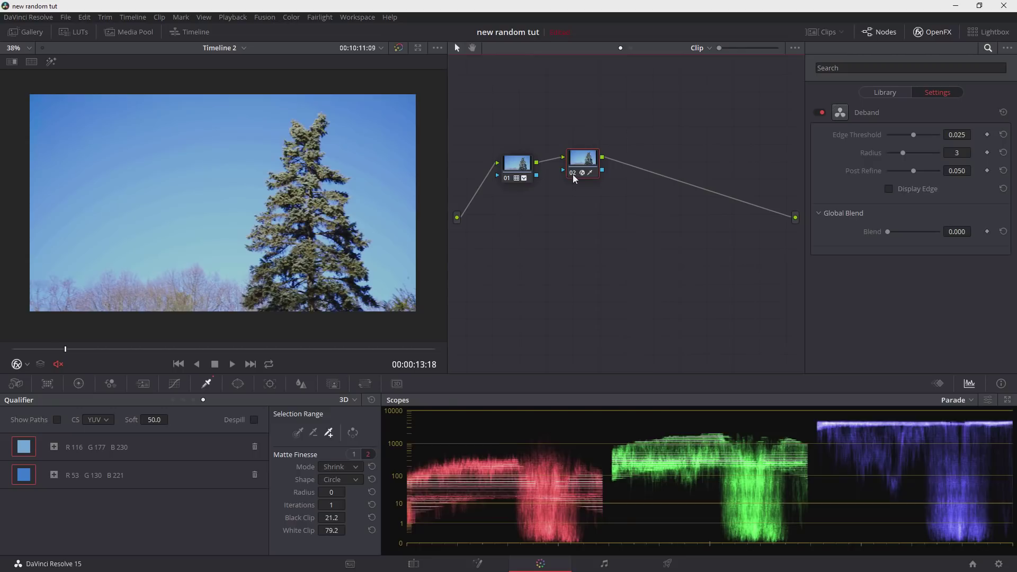
pyautogui.click(573, 174)
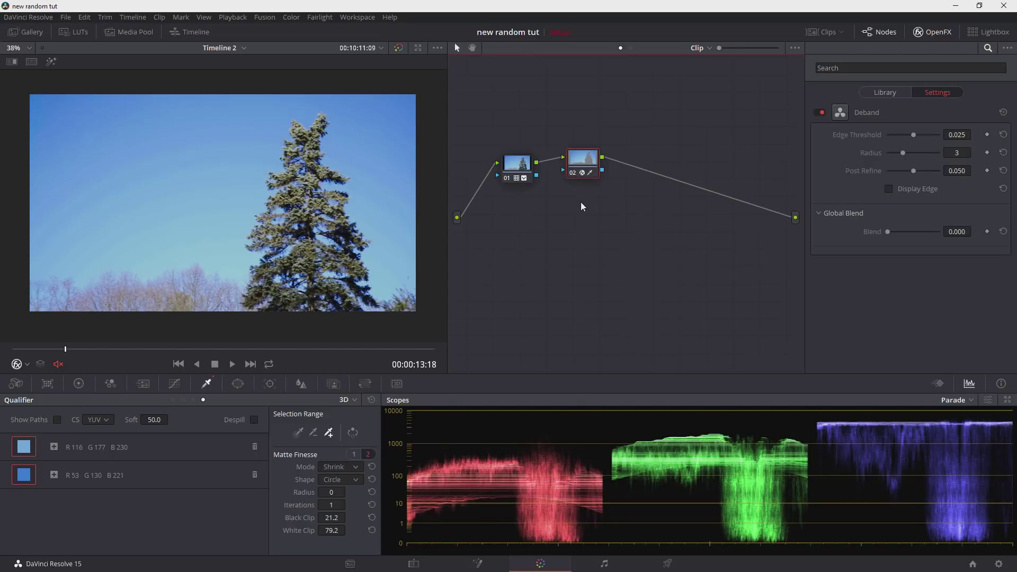
pyautogui.hotkey('alt', 'f')
# - With Deband at Edge Threshold 0.022, toggle the effect to compare banding, leaving it off
pyautogui.scroll(4, 455, 329)
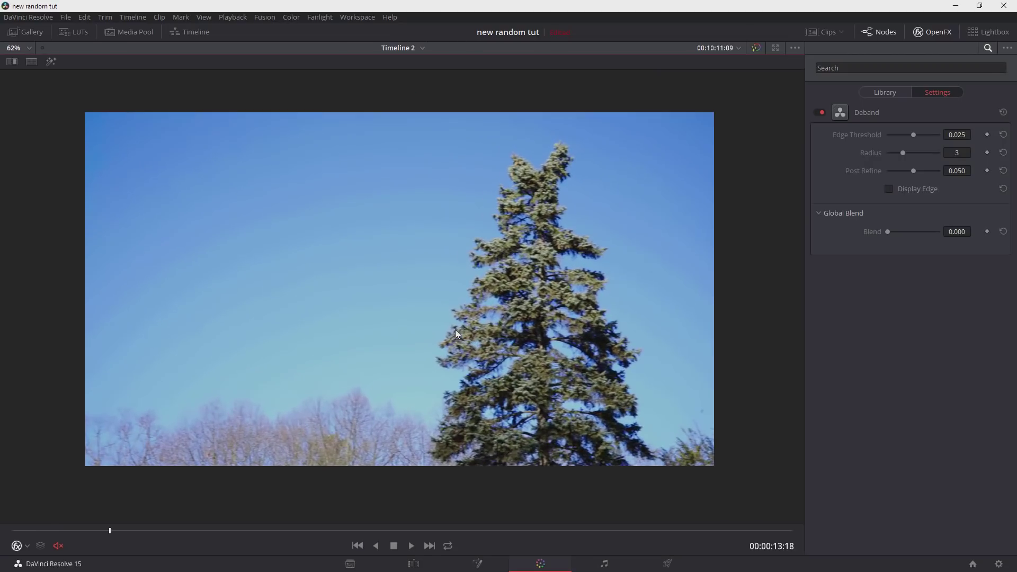
pyautogui.scroll(1, 456, 330)
pyautogui.scroll(1, 466, 333)
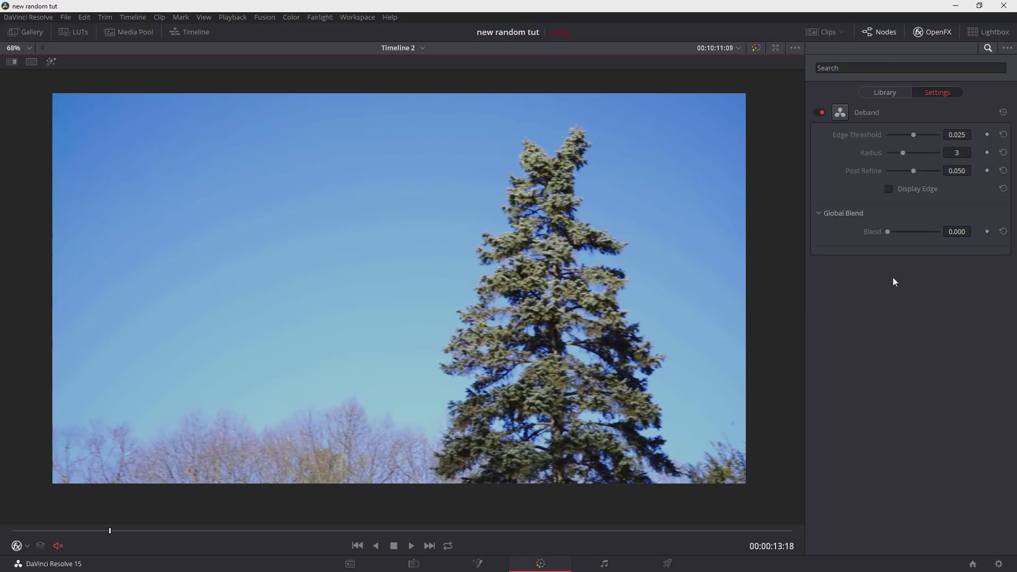
pyautogui.click(825, 110)
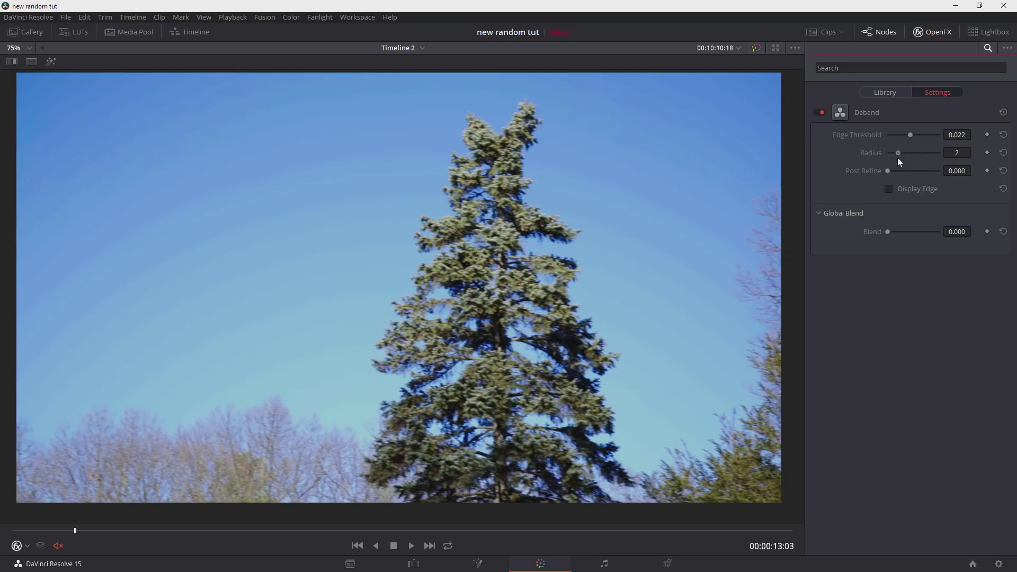
pyautogui.click(823, 112)
pyautogui.click(823, 113)
pyautogui.click(823, 113)
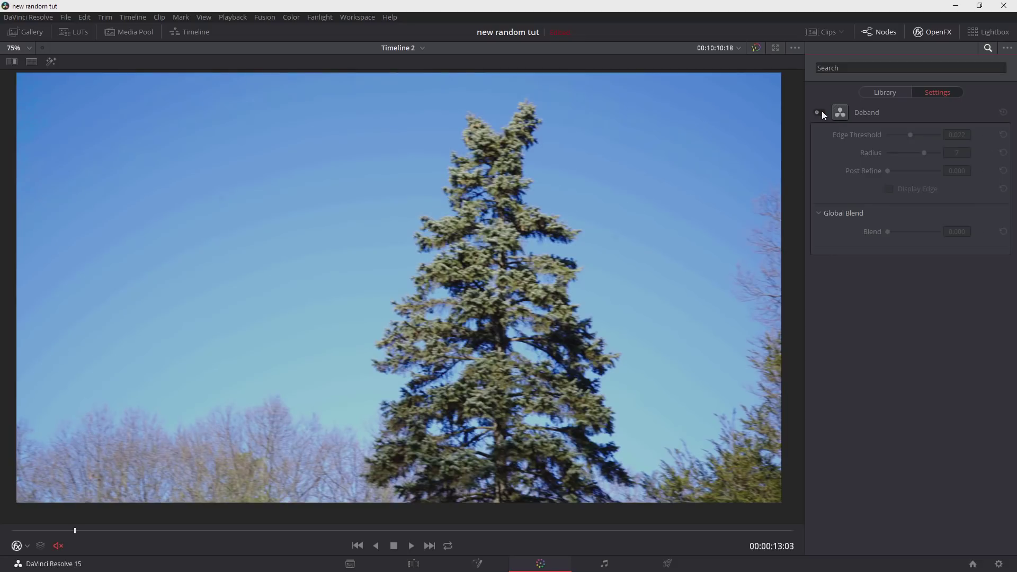
pyautogui.click(823, 113)
pyautogui.click(821, 113)
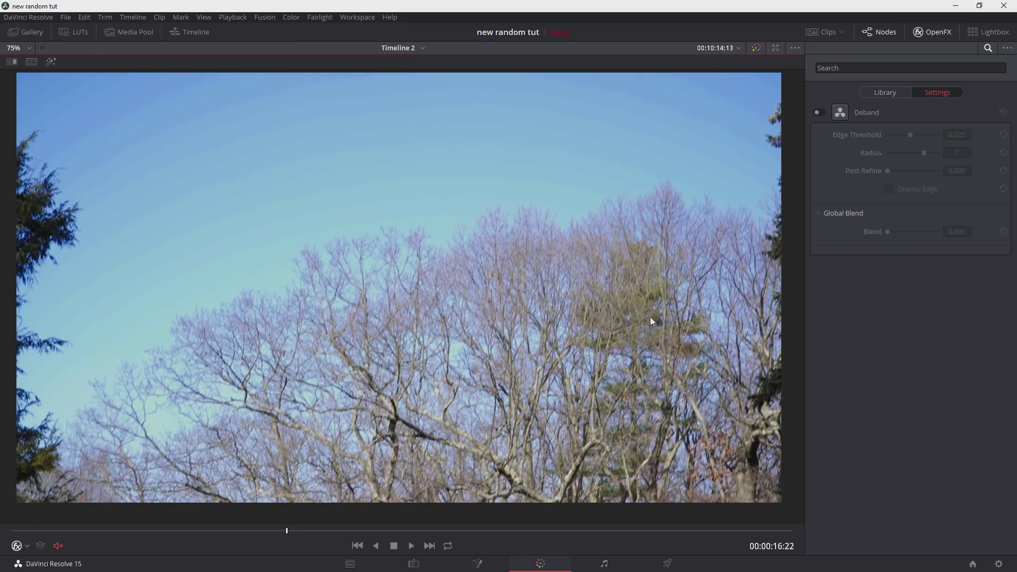
# - Switch Deband on and off repeatedly to compare the sky banding with and without it
pyautogui.click(818, 110)
pyautogui.click(819, 110)
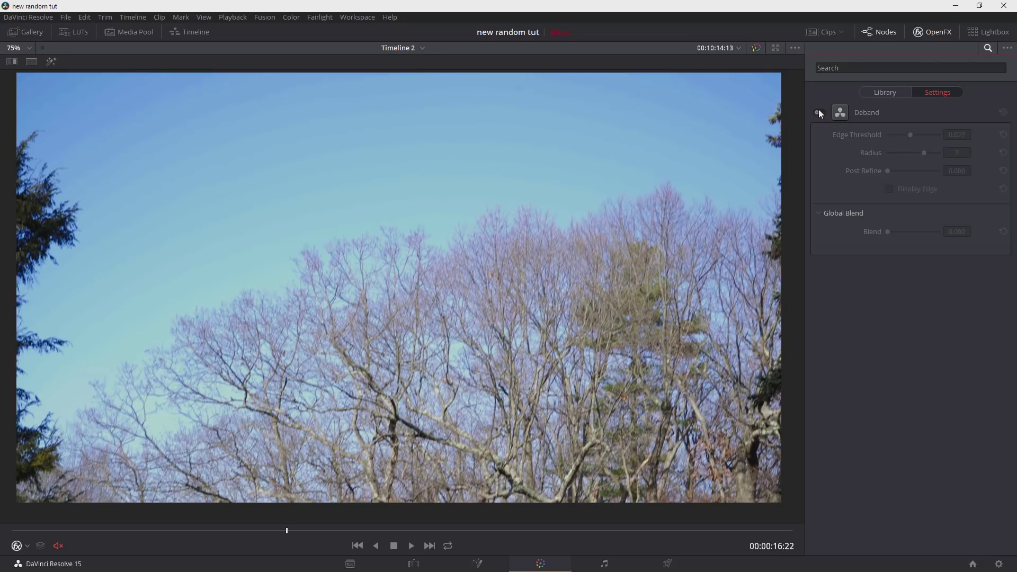
pyautogui.click(818, 112)
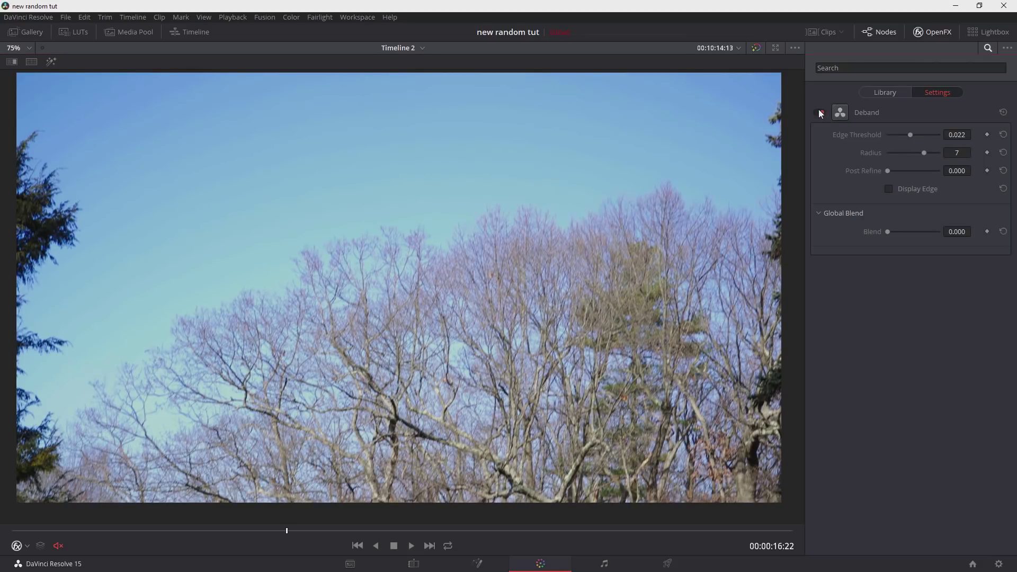
pyautogui.click(819, 110)
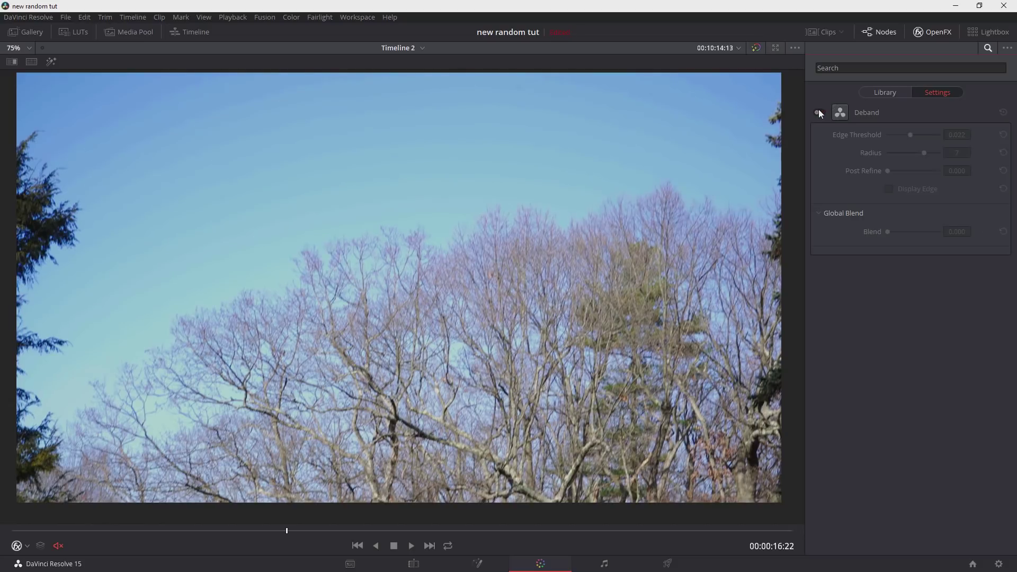
pyautogui.click(818, 110)
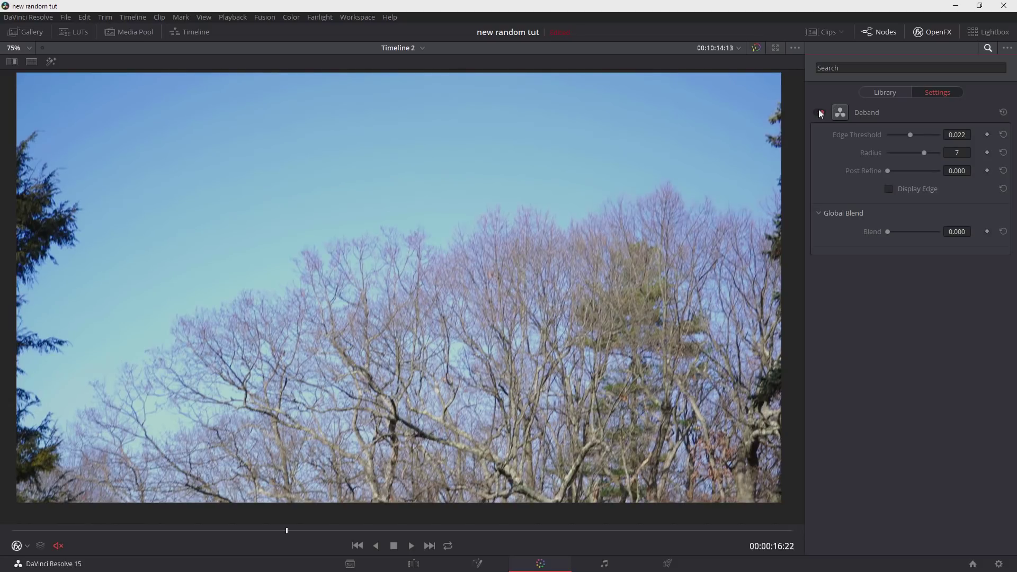
pyautogui.click(818, 110)
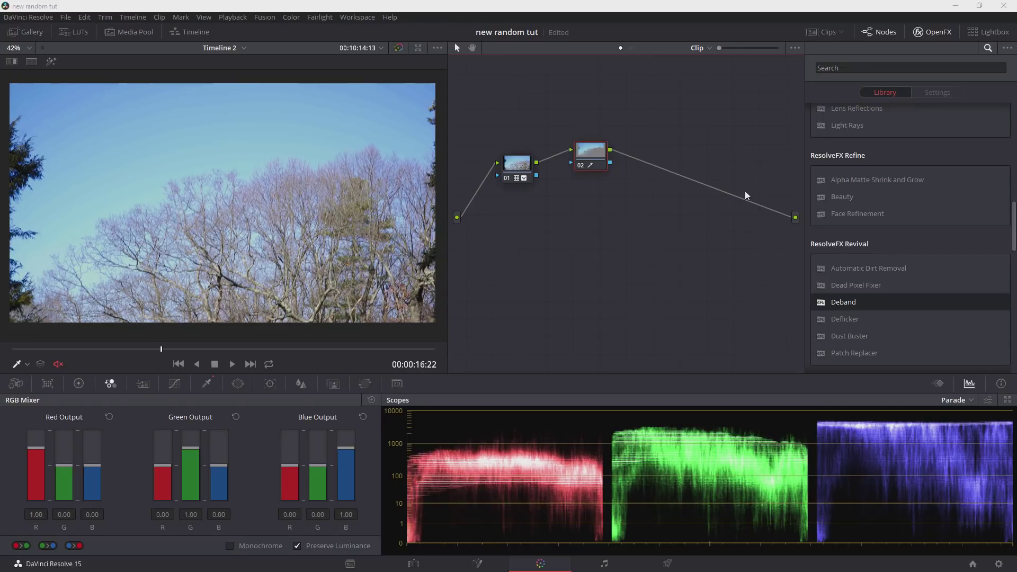
# - Apply ResolveFX Blur's Gaussian Blur to node 02 at default strength 0.400
pyautogui.scroll(10, 888, 201)
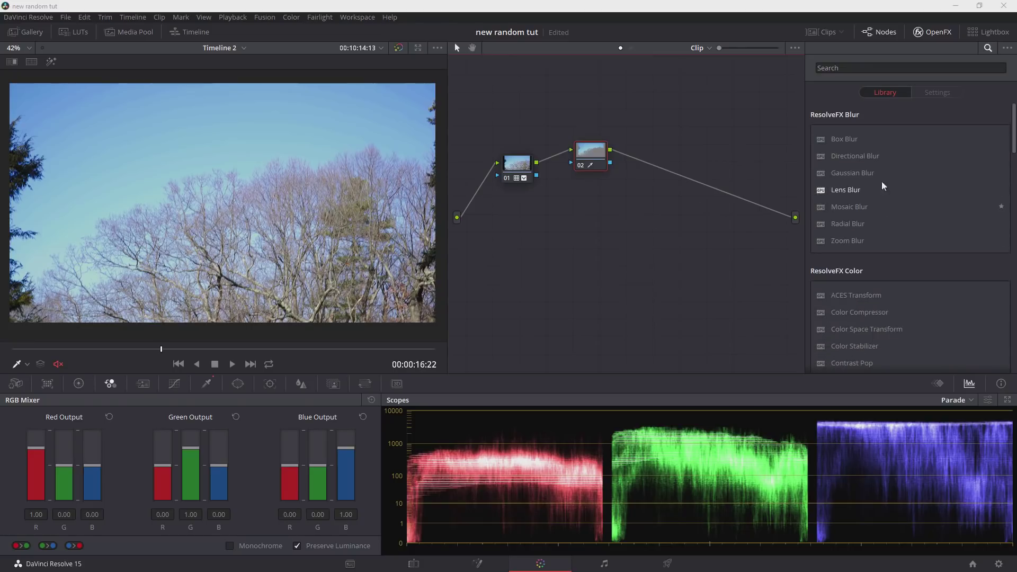
pyautogui.moveTo(850, 172); pyautogui.dragTo(589, 152)
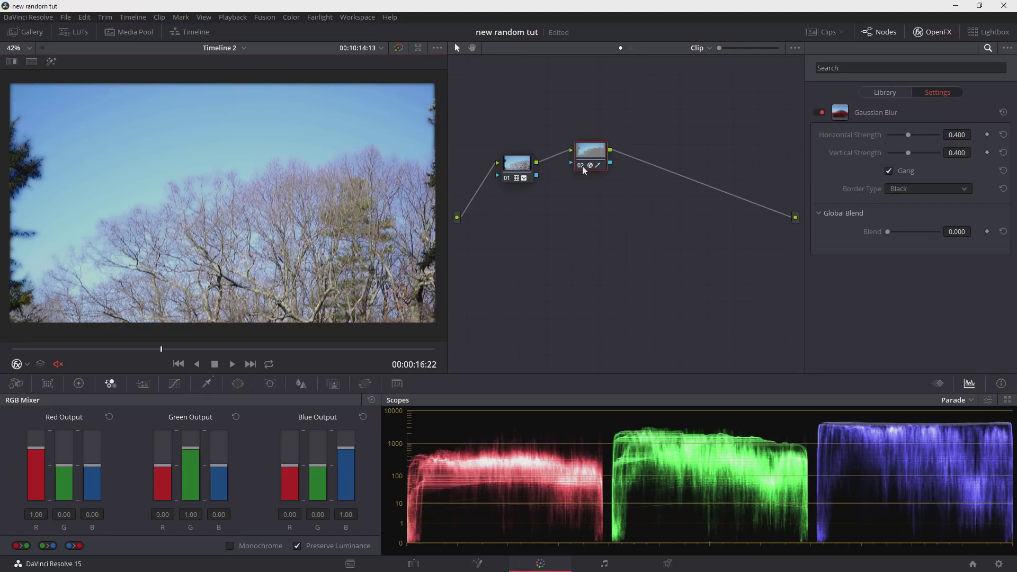
# - Compare node 02 off and on, then set Border Type Replicate and ganged strength 0.419
pyautogui.click(581, 166)
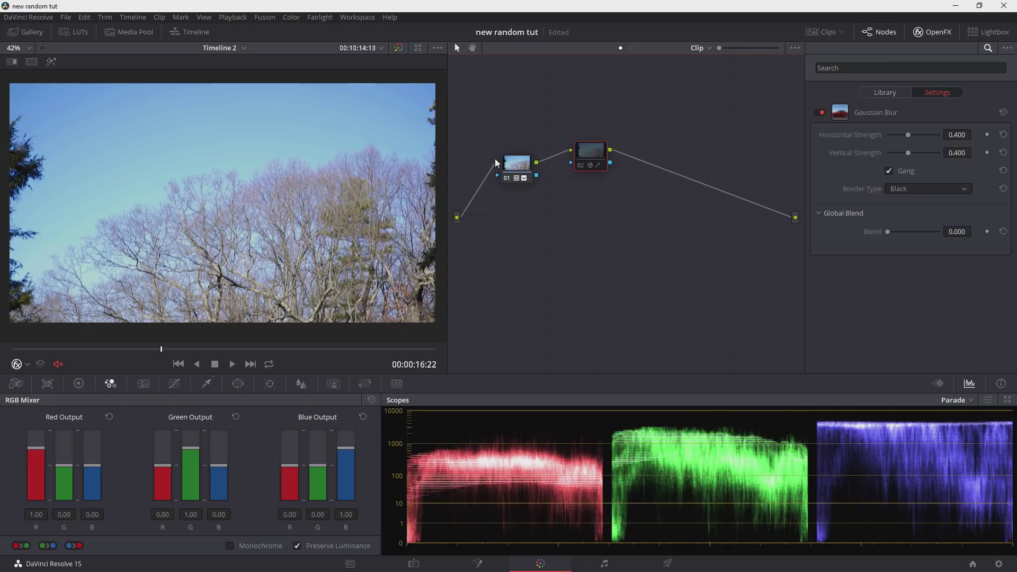
pyautogui.click(578, 166)
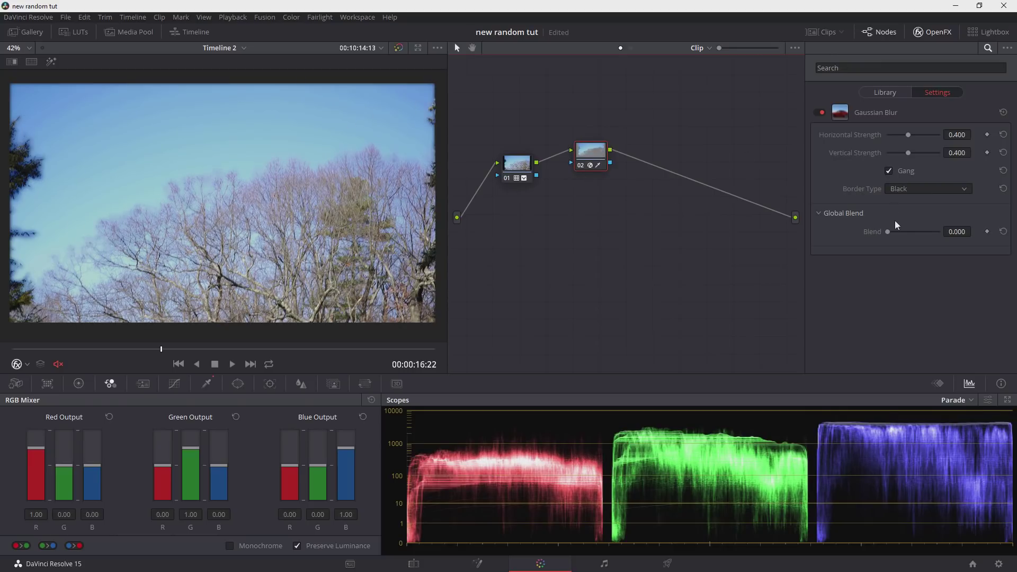
pyautogui.click(898, 191)
pyautogui.click(926, 216)
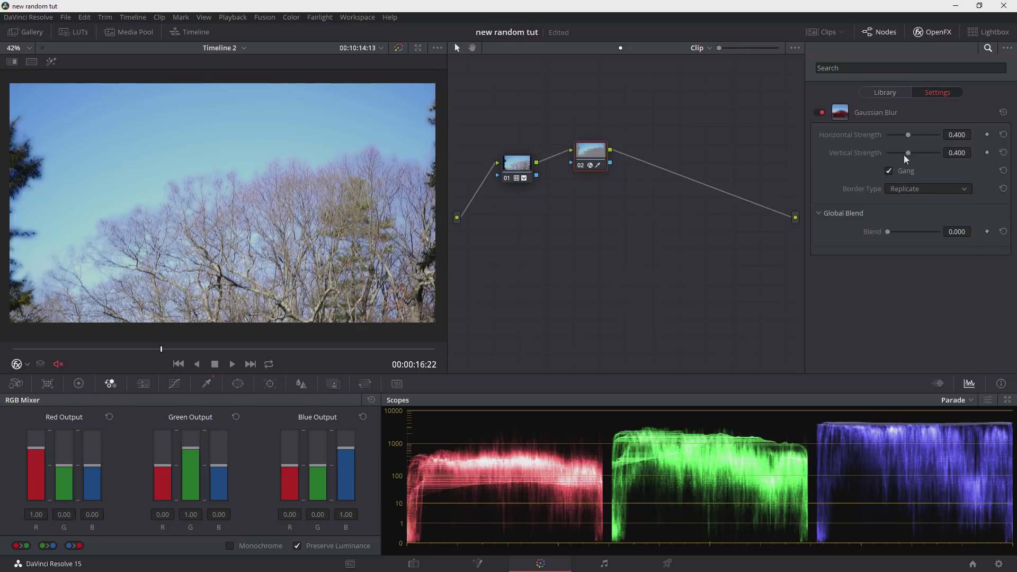
pyautogui.moveTo(909, 132); pyautogui.dragTo(899, 136)
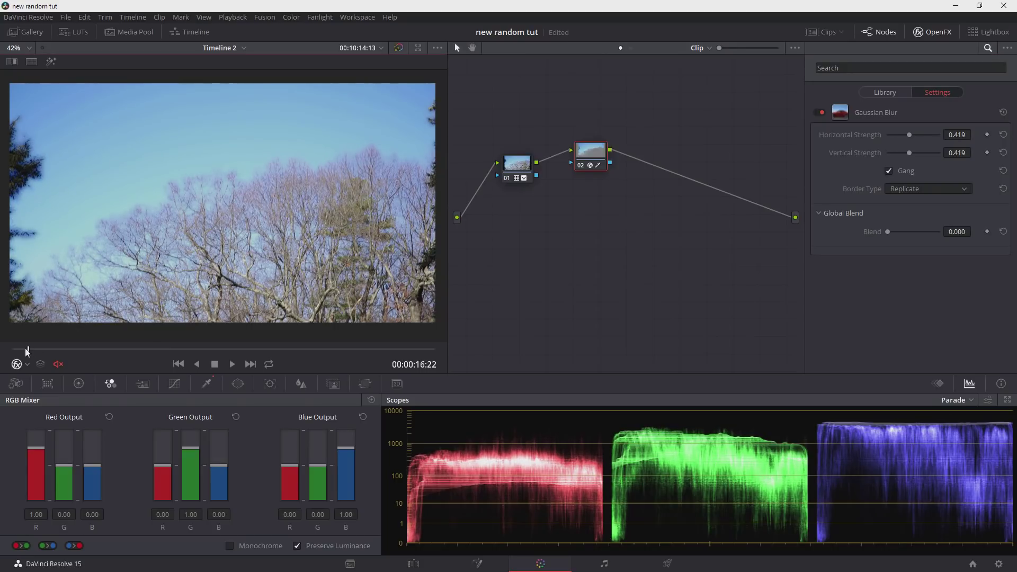
# - Go to the pine-tree clip and grab a still of its blurred sky
pyautogui.press('Up')
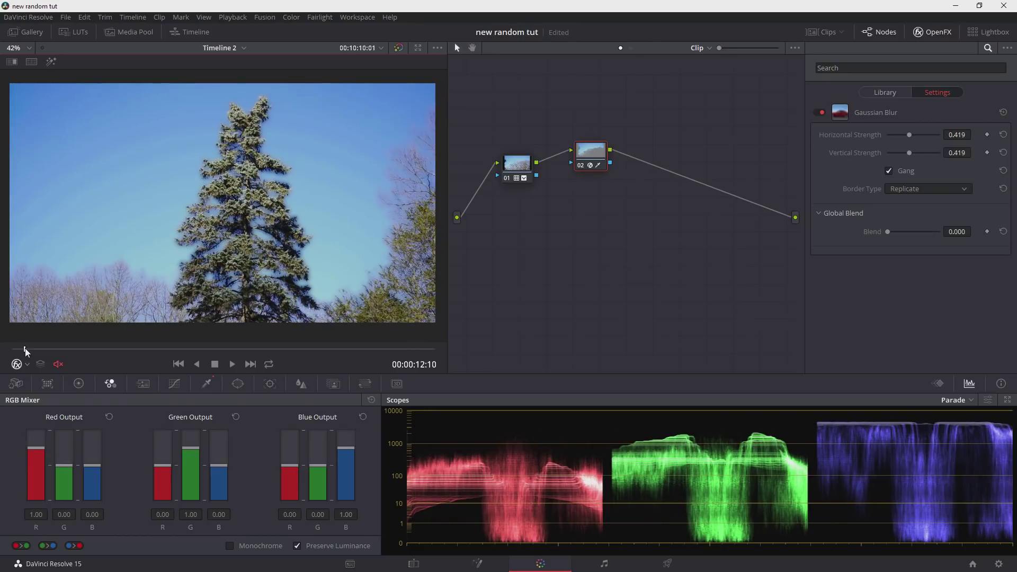
pyautogui.rightClick(115, 129)
pyautogui.click(154, 133)
# - Toggle the Gaussian Blur off and on to compare, then undo to remove it
pyautogui.click(821, 112)
pyautogui.click(821, 113)
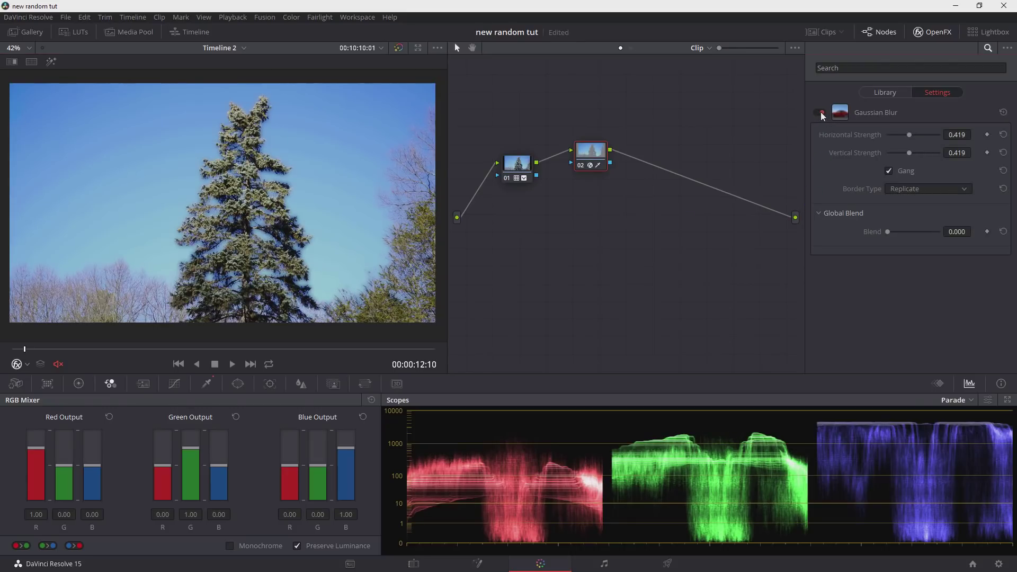
pyautogui.click(821, 113)
pyautogui.click(821, 114)
pyautogui.click(821, 114)
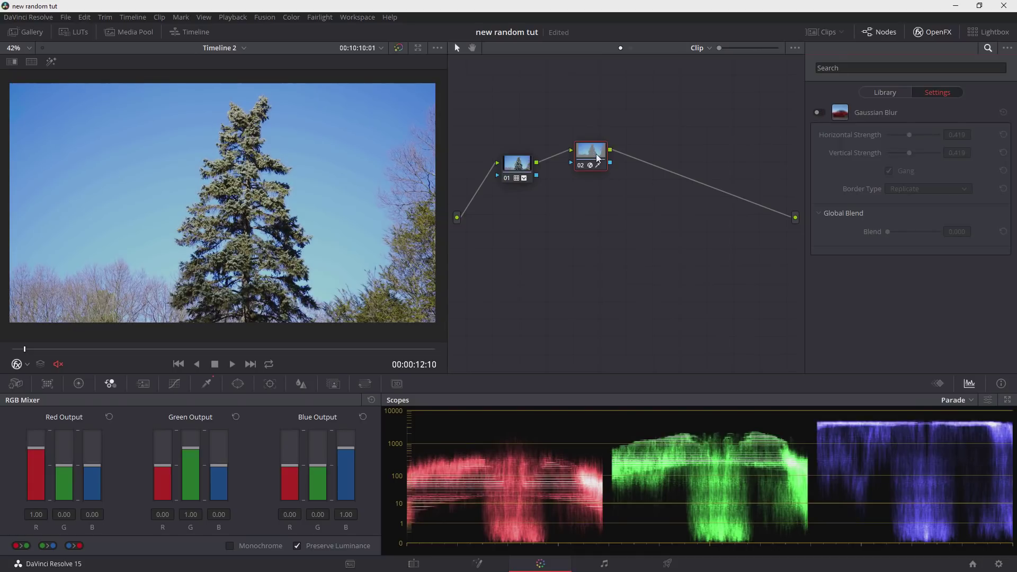
pyautogui.hotkey('ctrl', 'z')
# - Put Deband on node 02 at defaults and bypass node 02 with Ctrl+D to compare
pyautogui.moveTo(844, 182); pyautogui.dragTo(587, 156)
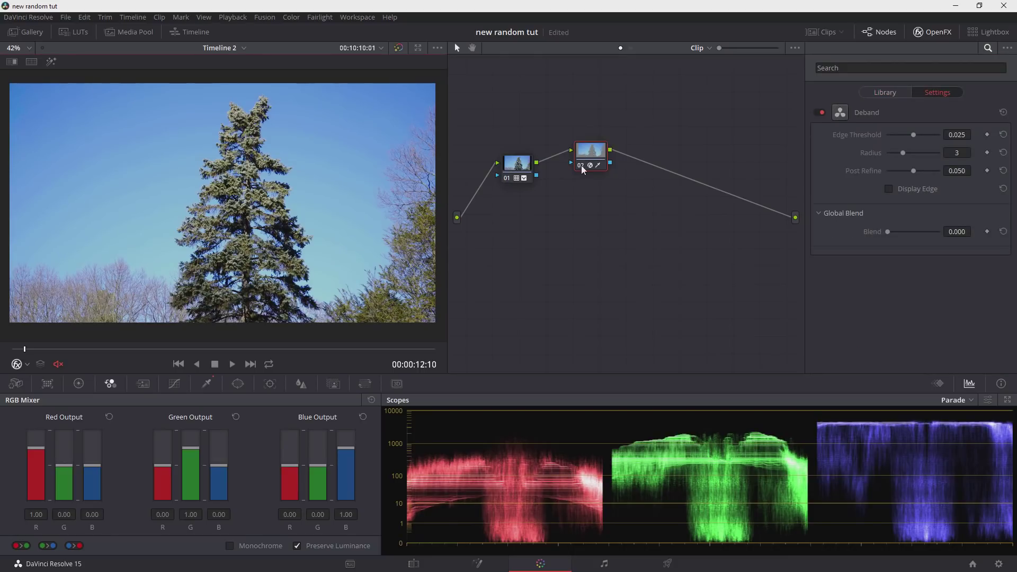
pyautogui.hotkey('ctrl', 'd')
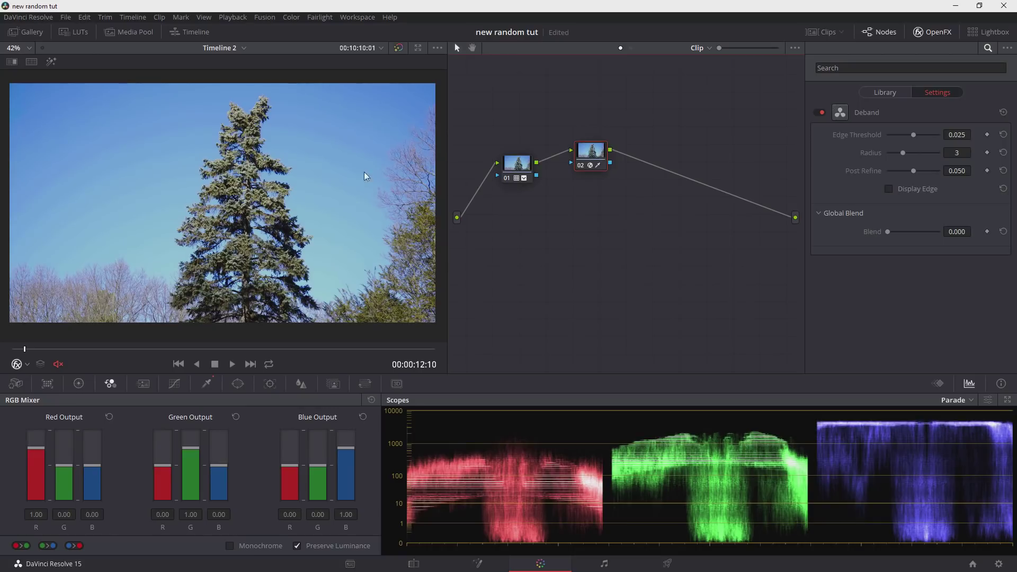
# - Select still 1.2.1 in the Gallery as the comparison reference
pyautogui.click(32, 34)
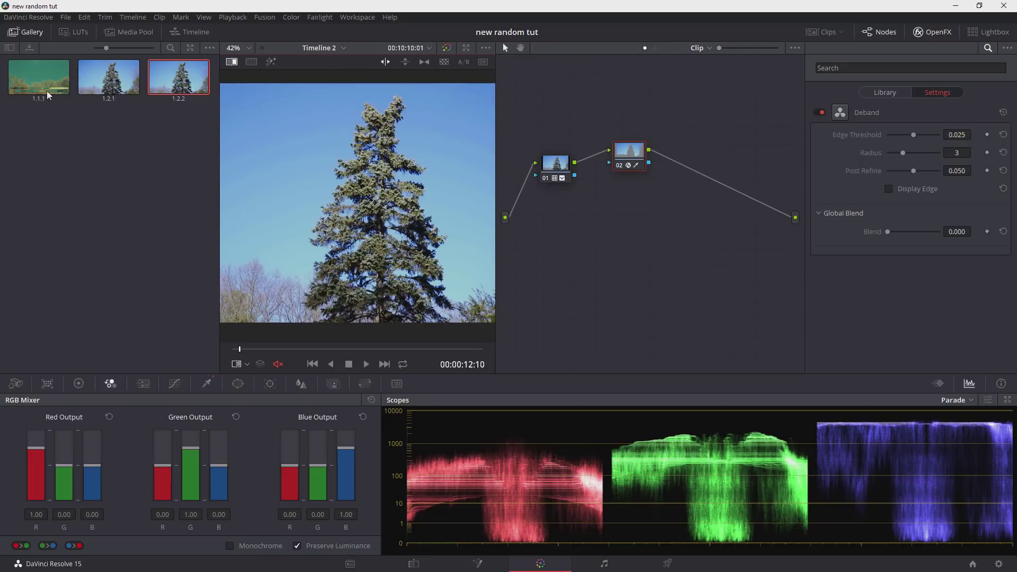
pyautogui.click(125, 87)
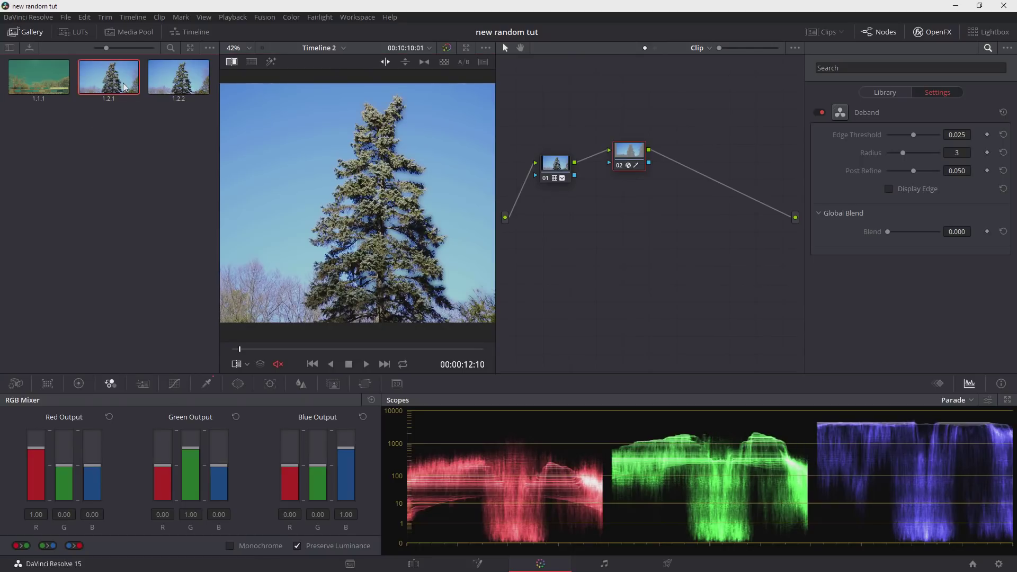
pyautogui.click(33, 33)
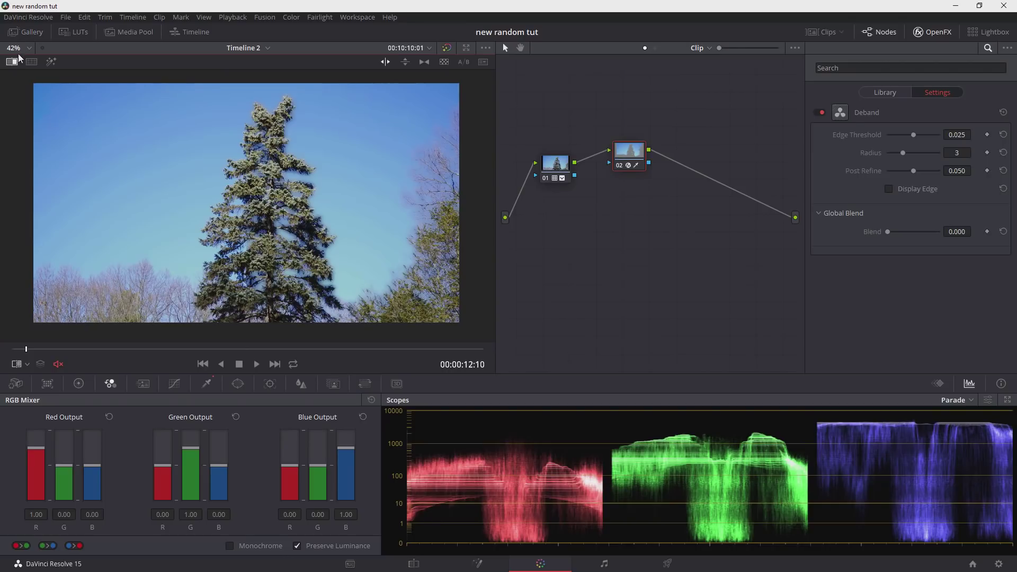
# - Wipe the reference still against the debanded clip twice, ending with the wipe off
pyautogui.click(14, 66)
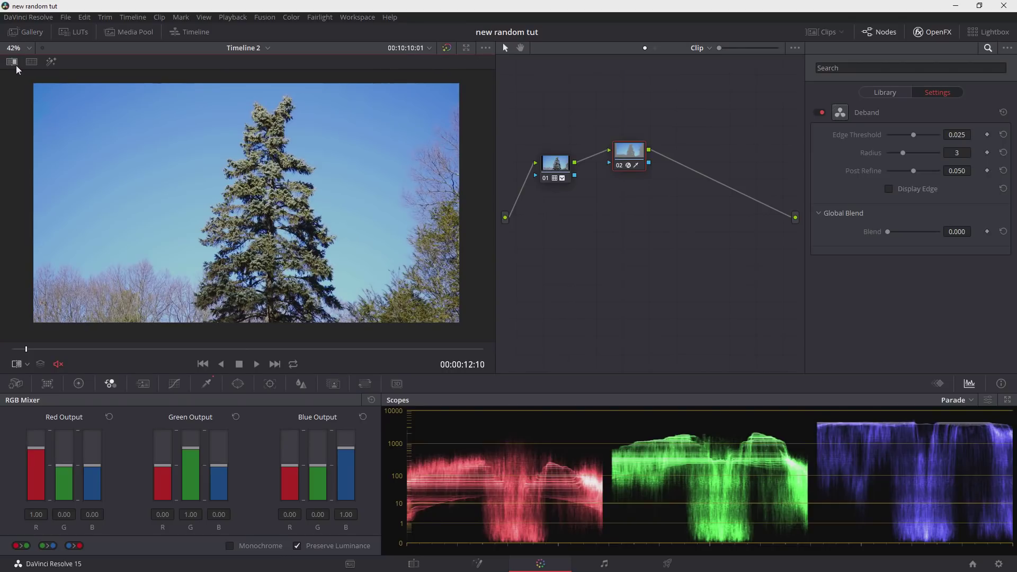
pyautogui.click(14, 66)
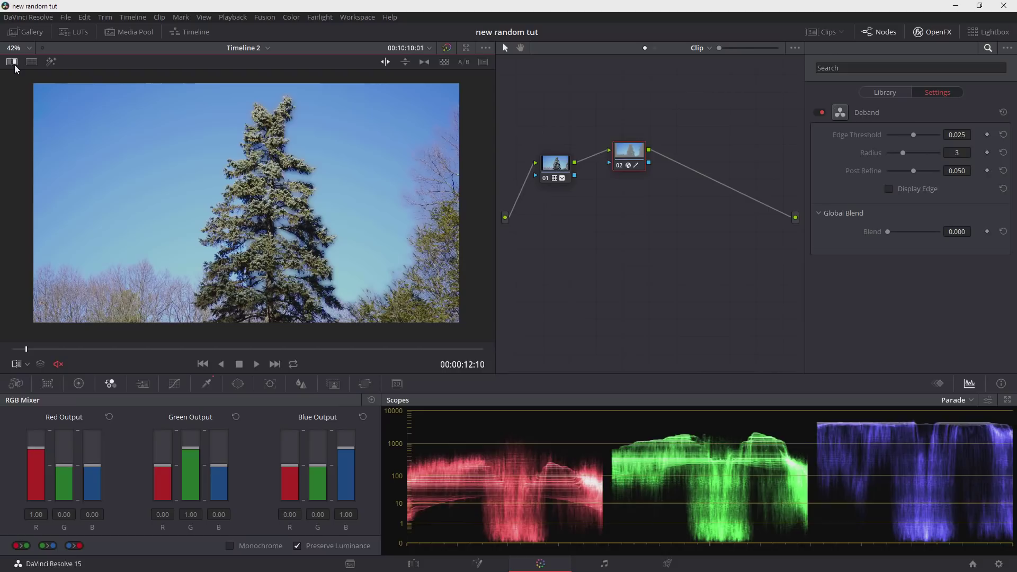
pyautogui.click(15, 66)
pyautogui.click(14, 66)
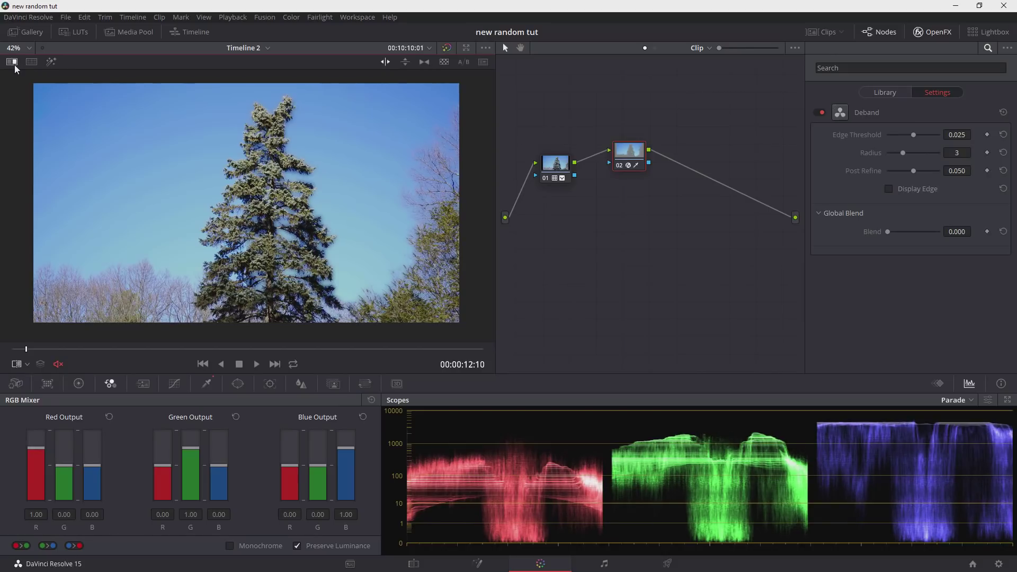